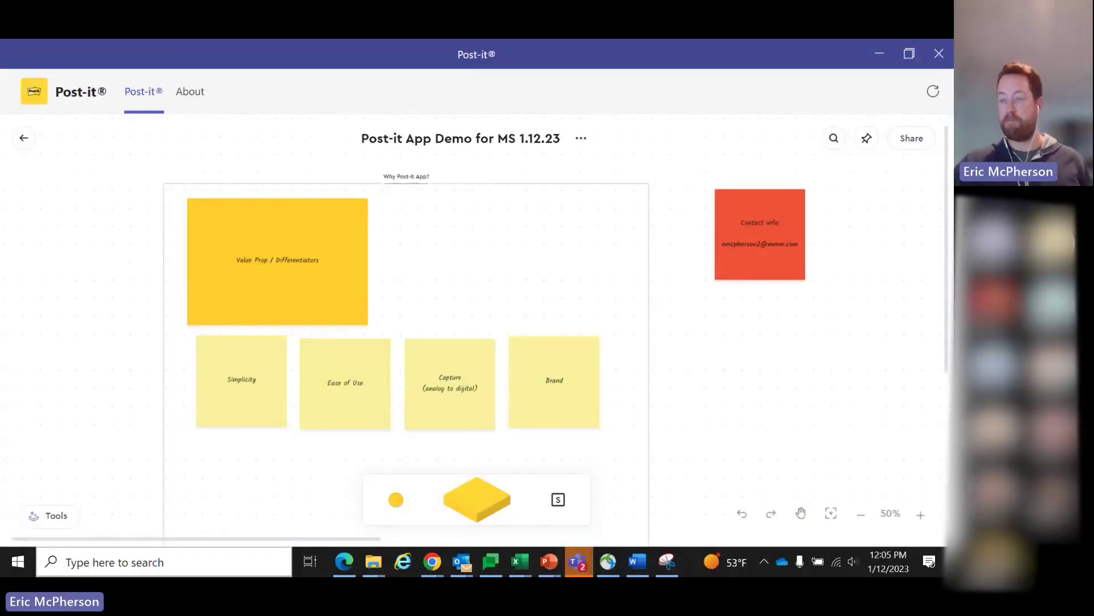
Switch to the Videos folder in File Explorer and return to the Post-it App Demo board.
key(alt+Tab)
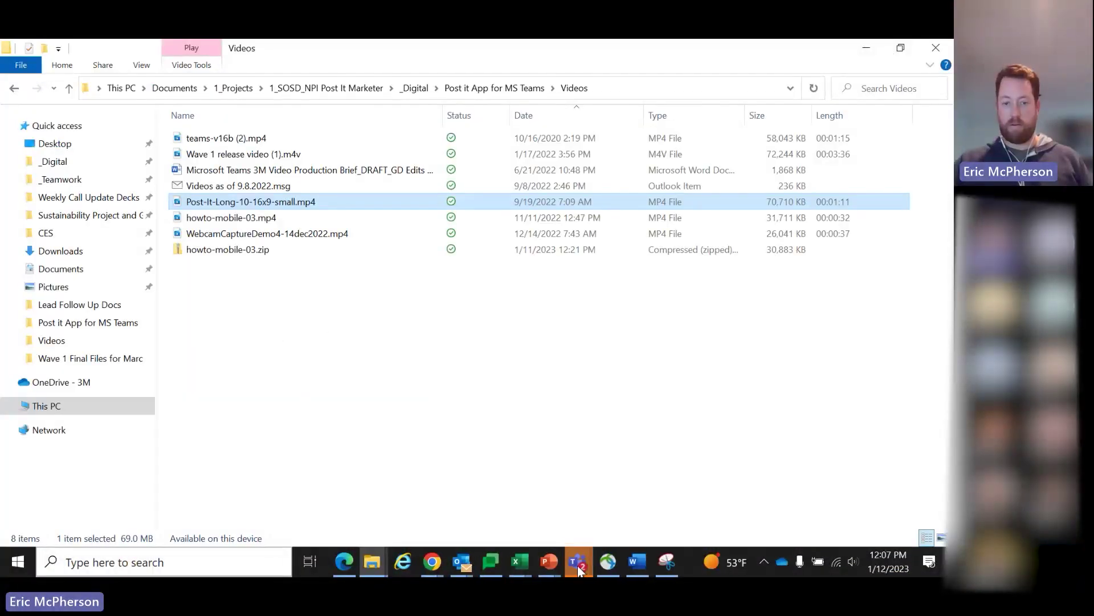
mouse_move(578, 568)
click(445, 485)
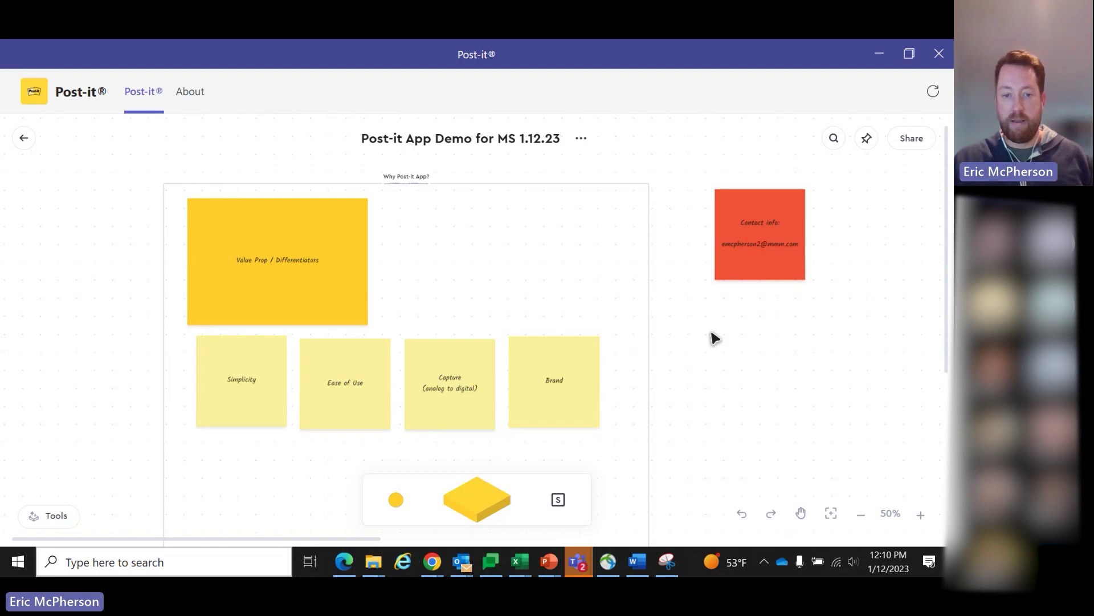
Examine the board from the "Why Post-it App?" group across to the feature notes, zooming out to 41%.
scroll(713, 336, down, 3)
scroll(712, 334, down, 2)
scroll(711, 331, down, 1)
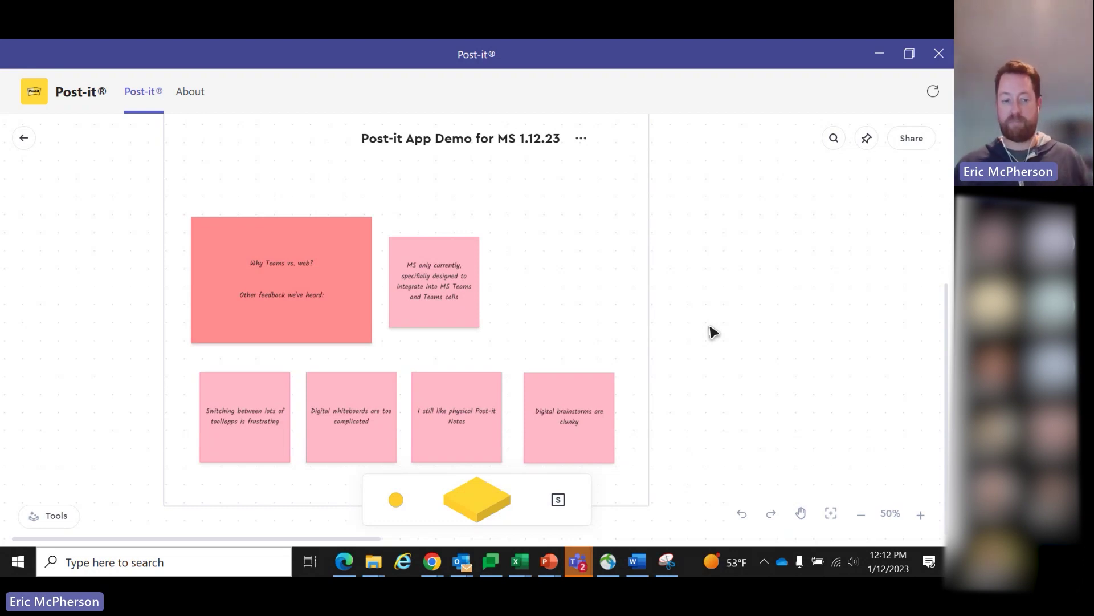
scroll(712, 332, up, 5)
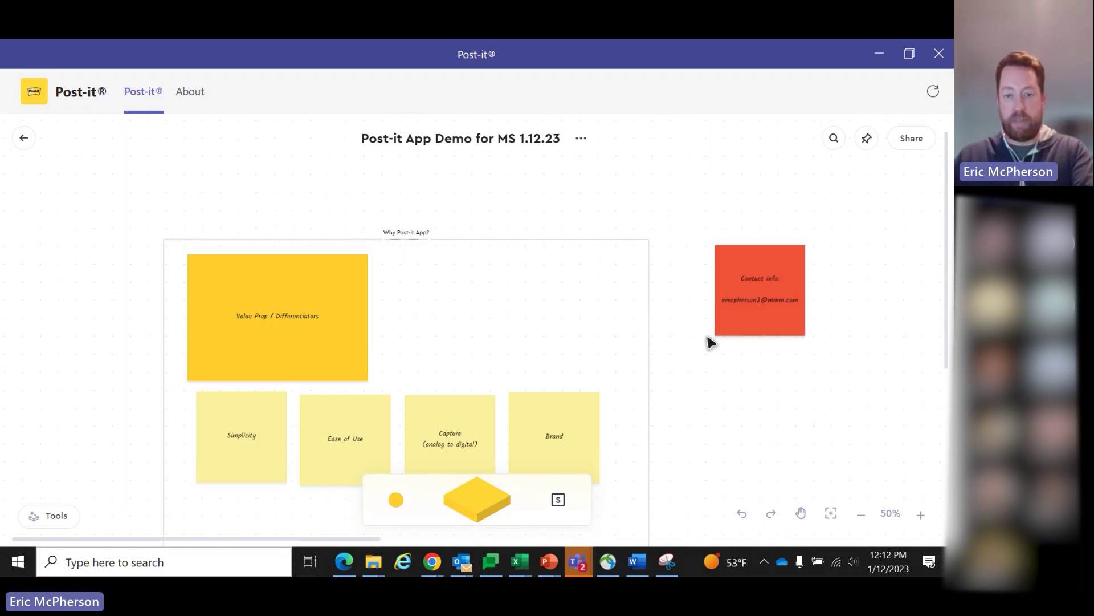
scroll(710, 342, right, 4)
scroll(710, 342, right, 8)
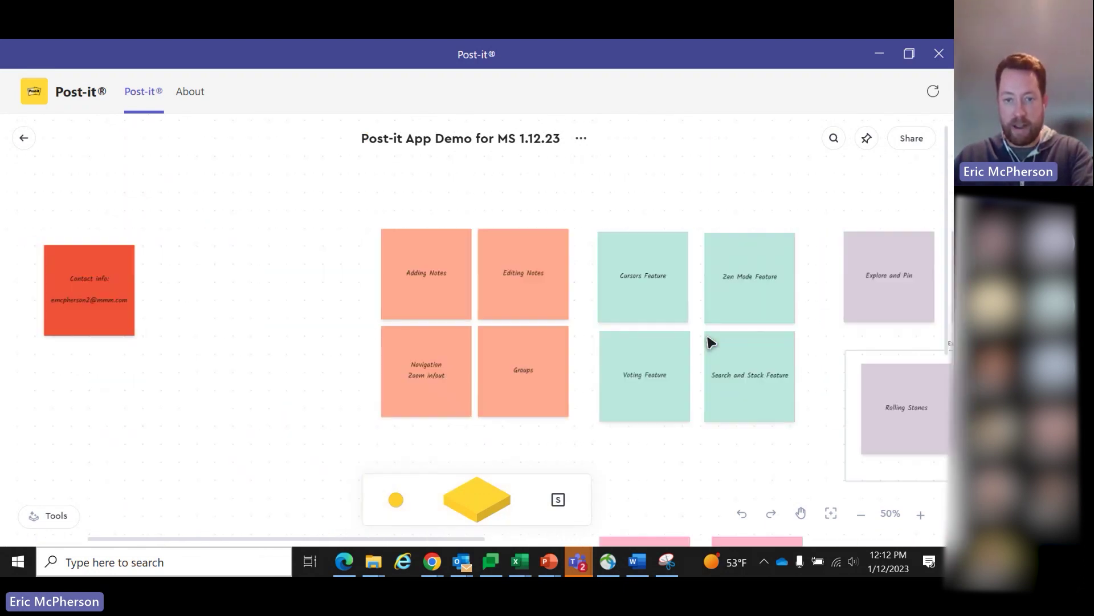
scroll(710, 342, right, 4)
scroll(710, 342, right, 8)
scroll(709, 342, down, 2)
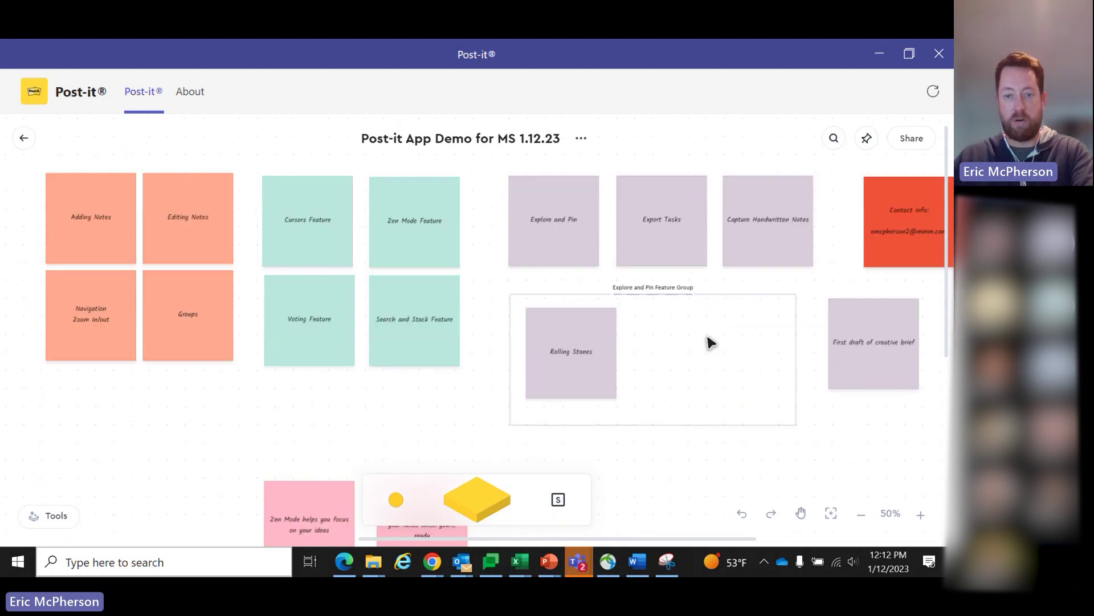
click(859, 515)
click(859, 515)
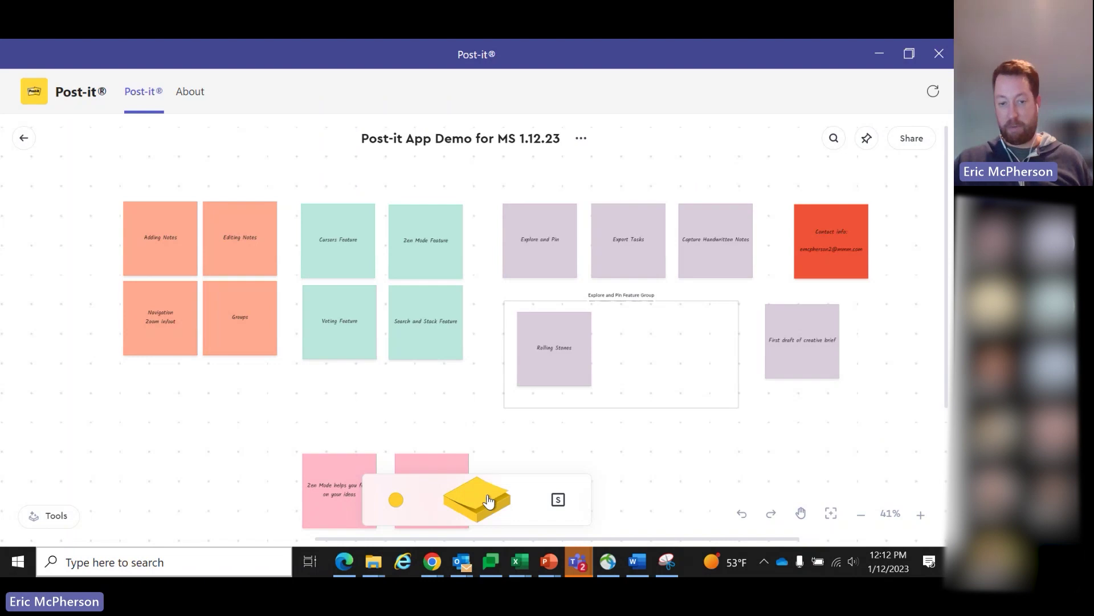
Add two small yellow notes below the Navigation and Groups notes, writing "Hello!" on the second one.
drag(488, 502, 136, 439)
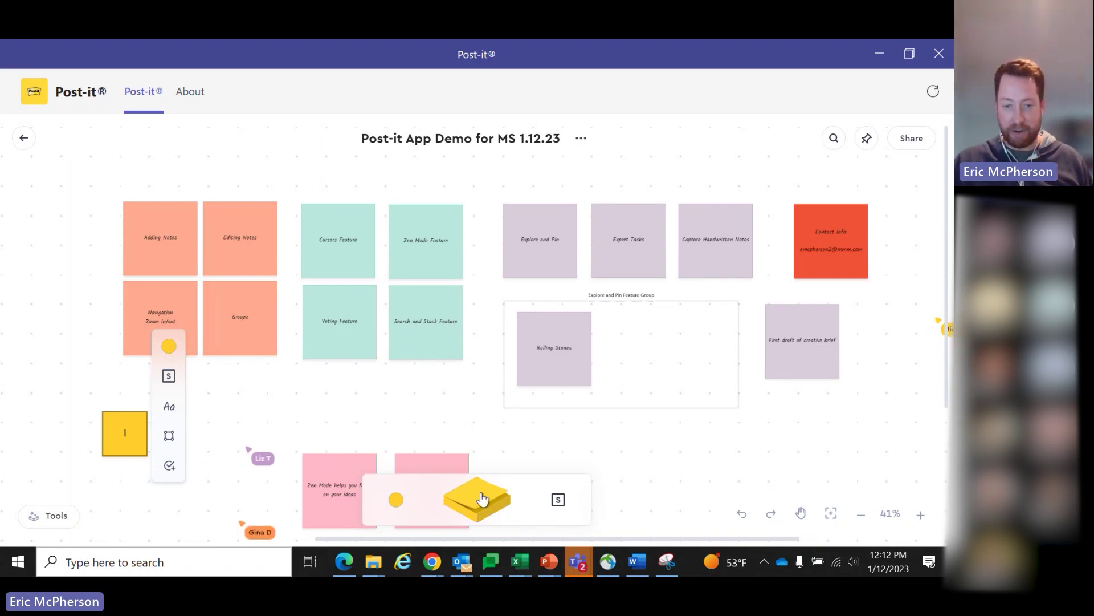
drag(481, 501, 208, 426)
text(Hello!)
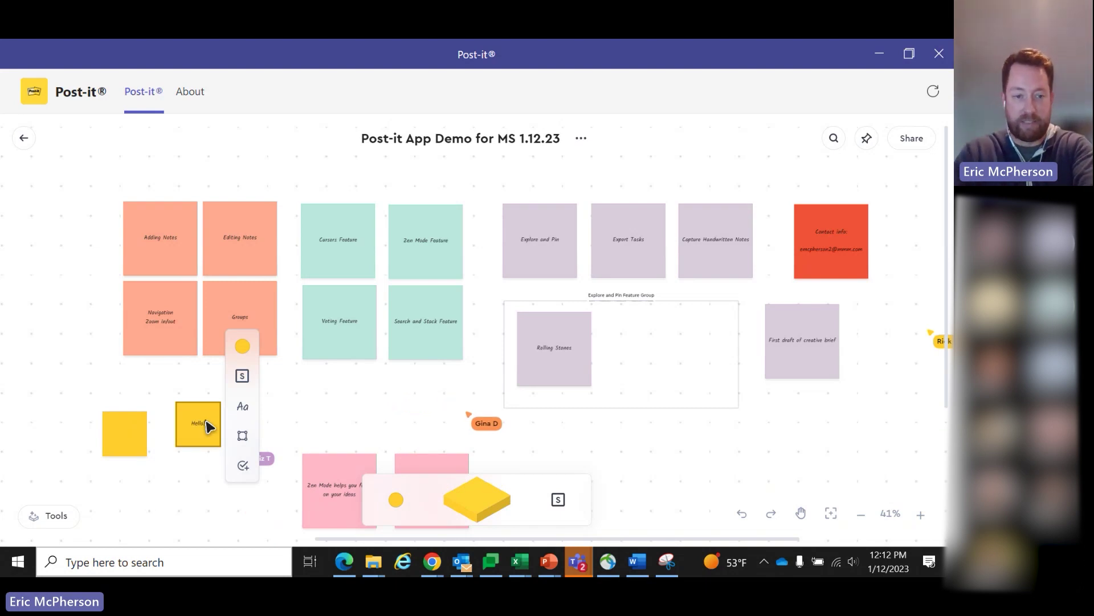
Reposition the blank yellow note and delete both yellow notes from the board.
click(202, 481)
click(188, 432)
drag(188, 434, 136, 438)
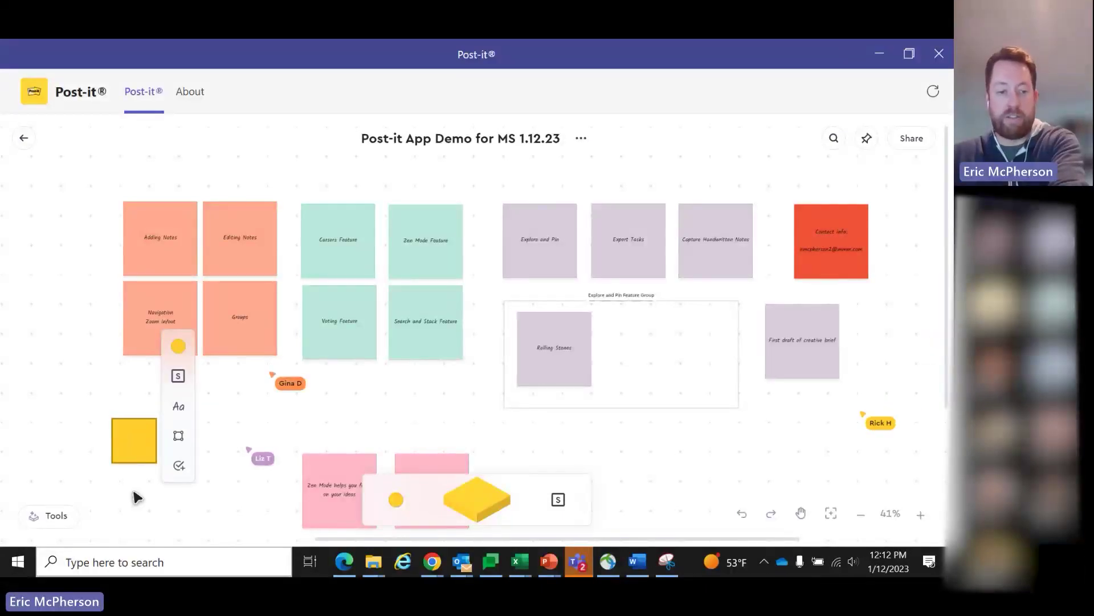
click(135, 496)
click(132, 432)
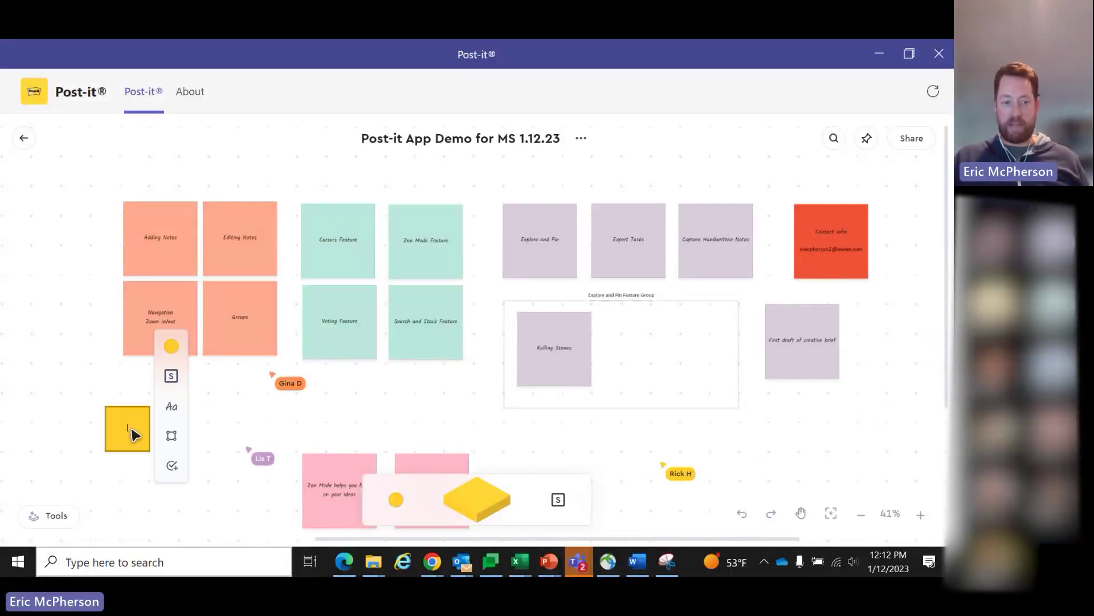
click(129, 489)
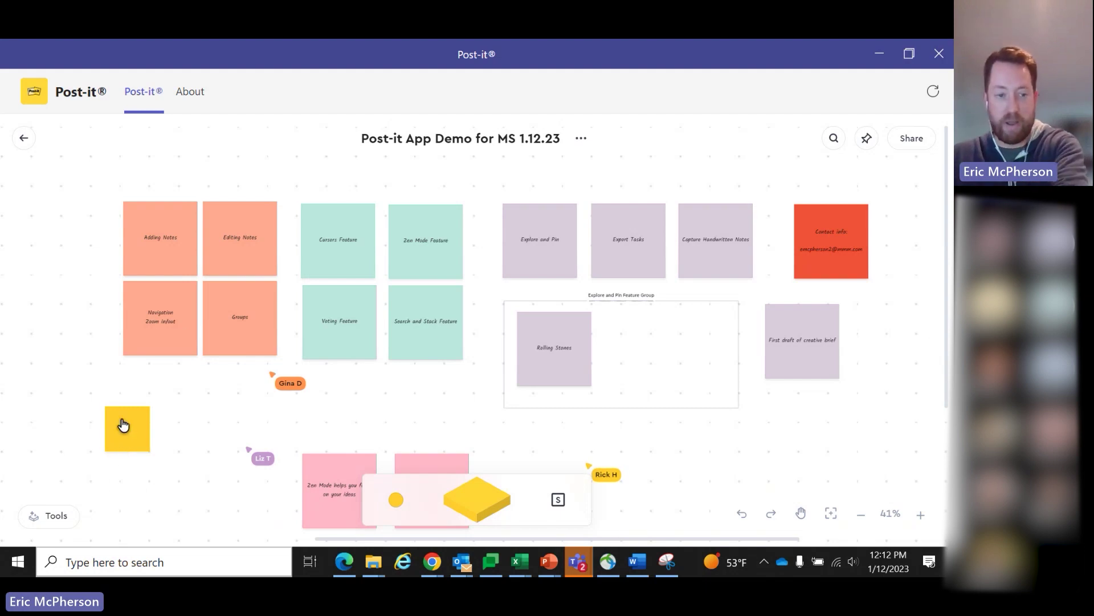
click(123, 432)
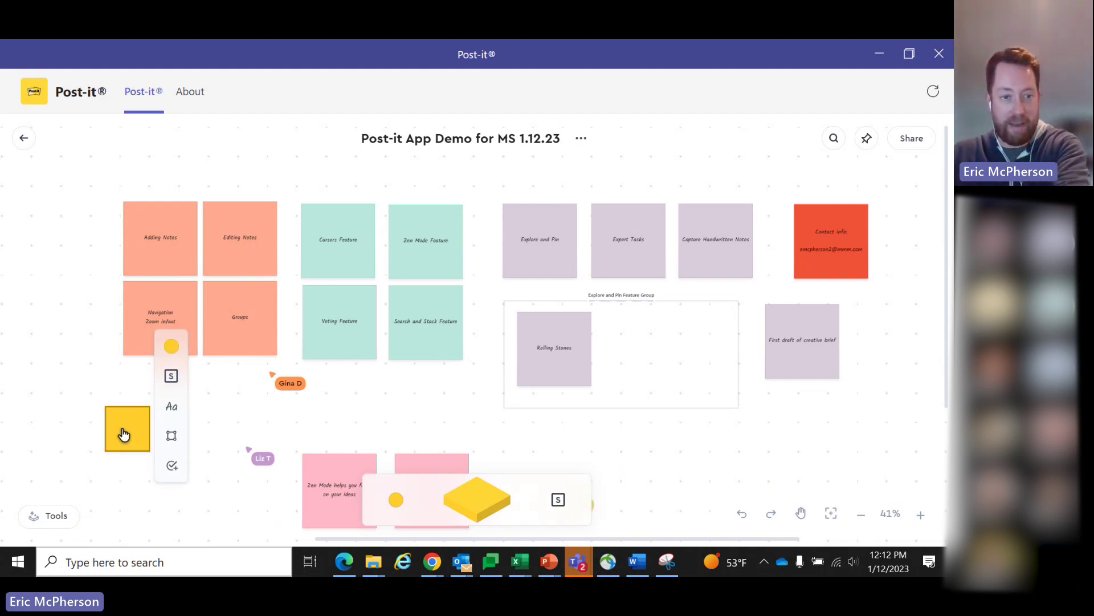
key(Delete)
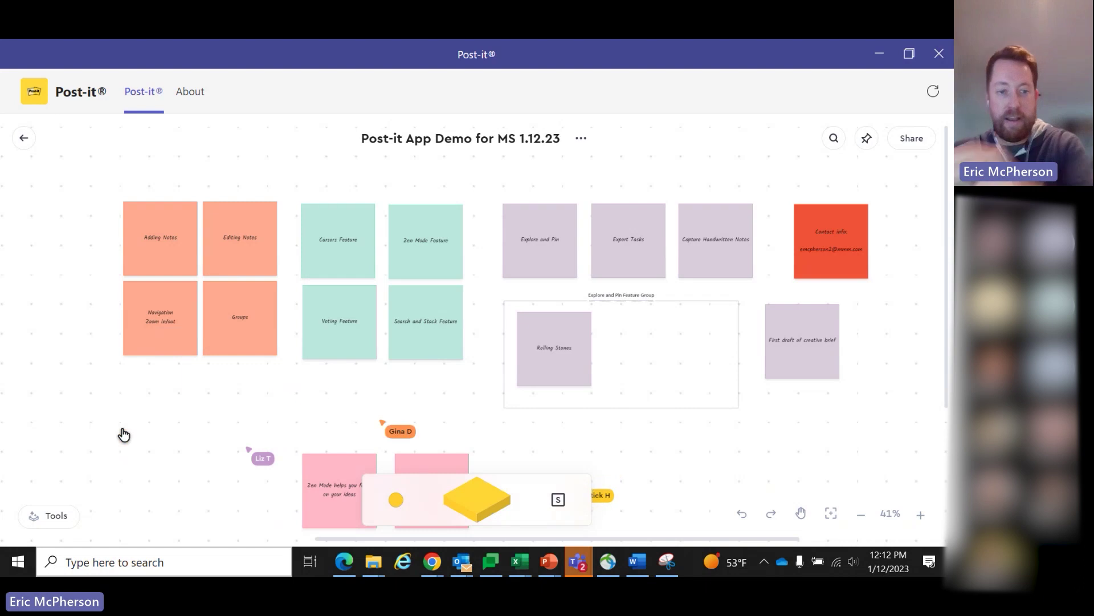
Format the Editing Notes note with the Marker font style and a bright blue color.
click(239, 263)
click(300, 220)
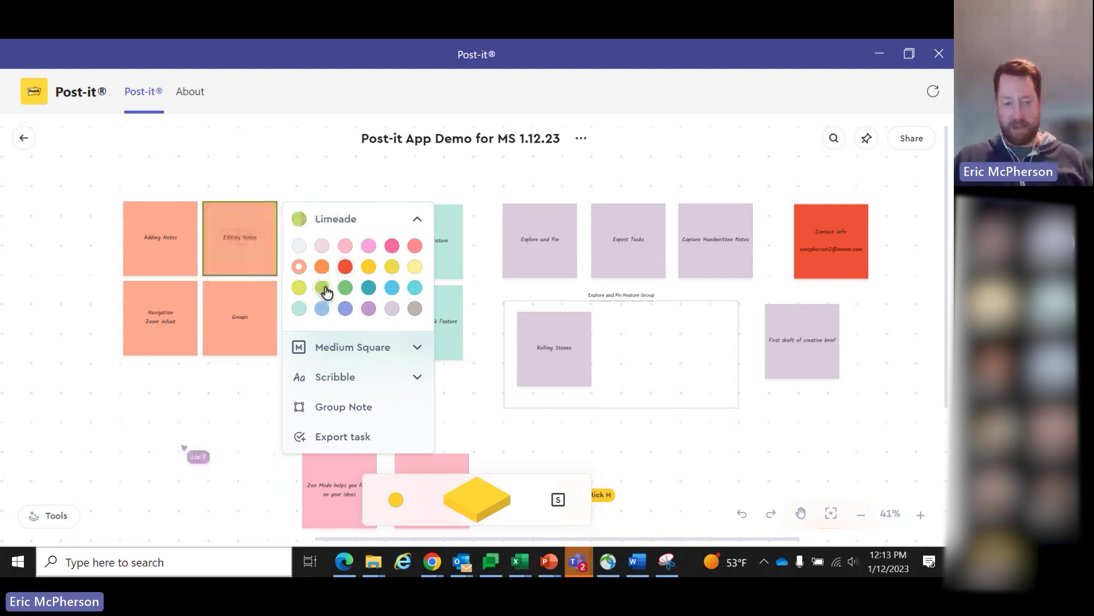
click(365, 349)
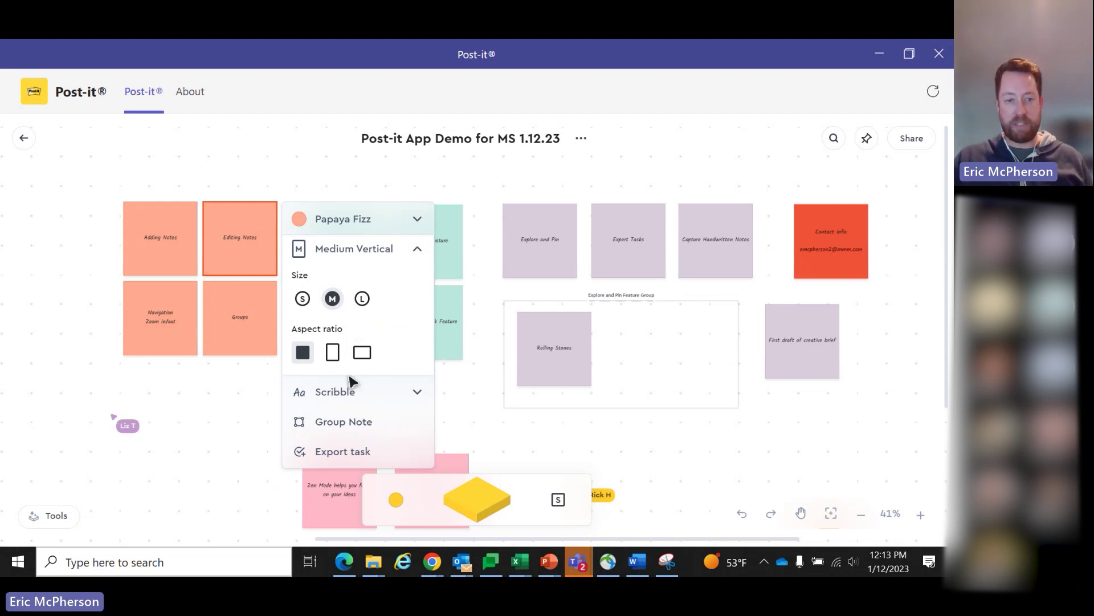
click(339, 394)
click(367, 335)
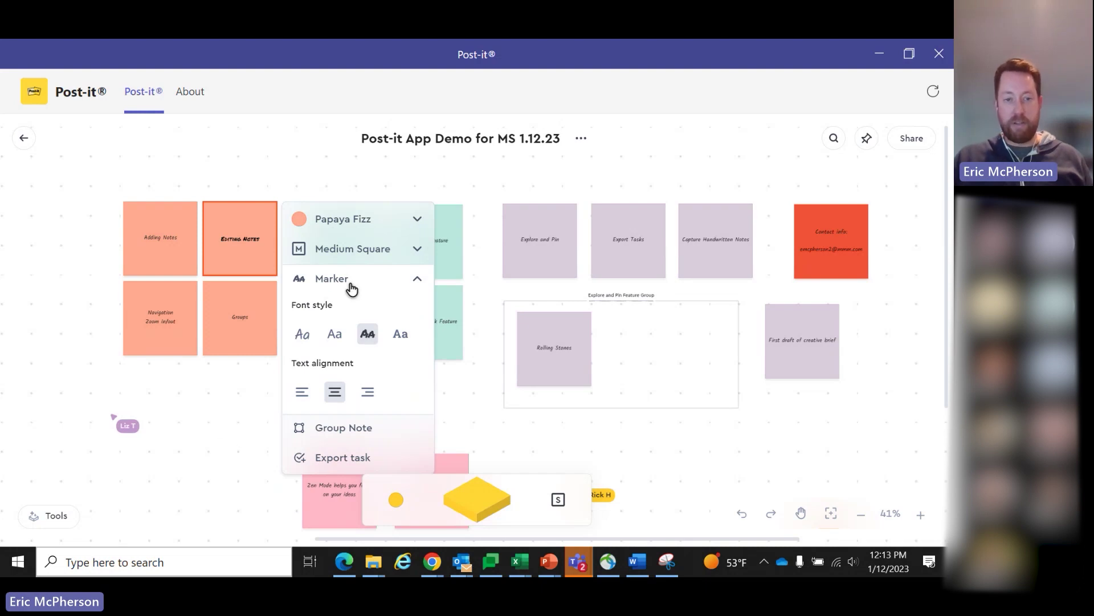
click(335, 228)
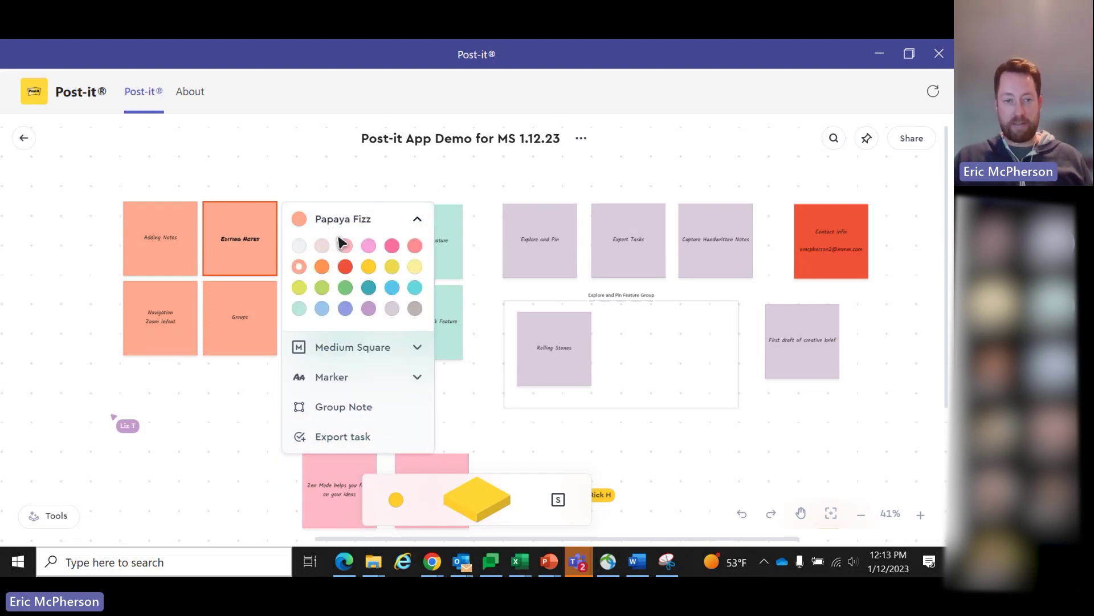
click(390, 291)
click(238, 434)
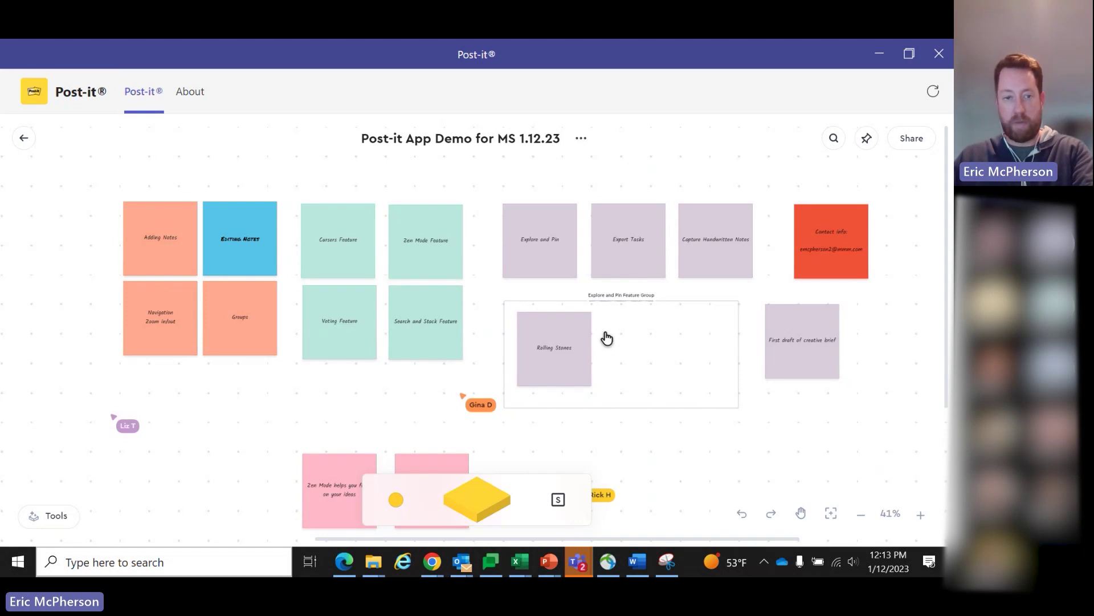
scroll(544, 320, down, 2)
scroll(547, 320, up, 3)
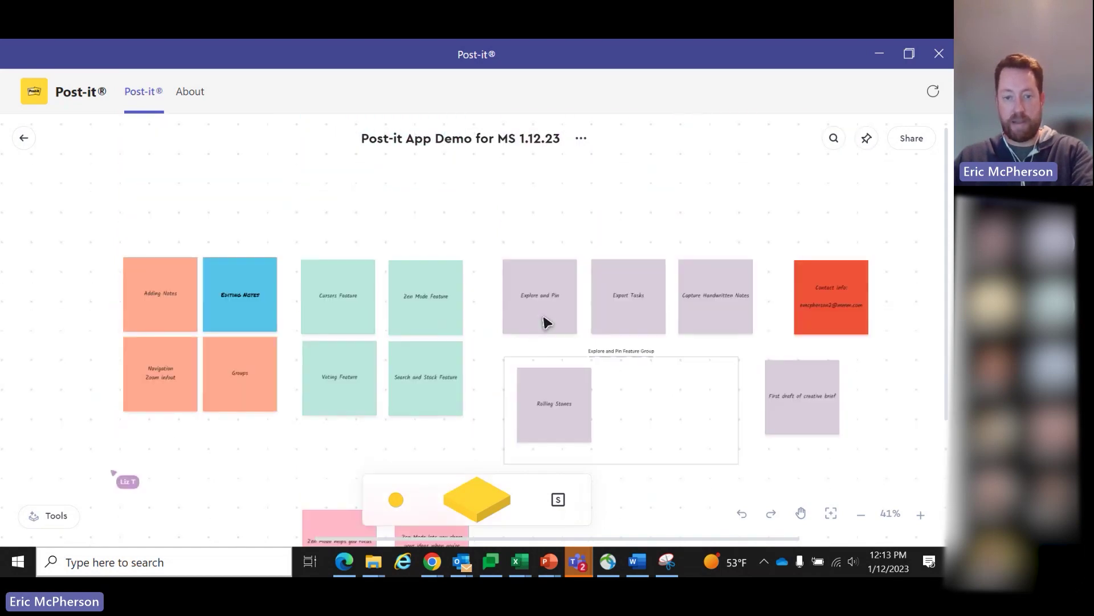
scroll(544, 320, right, 2)
scroll(547, 321, left, 4)
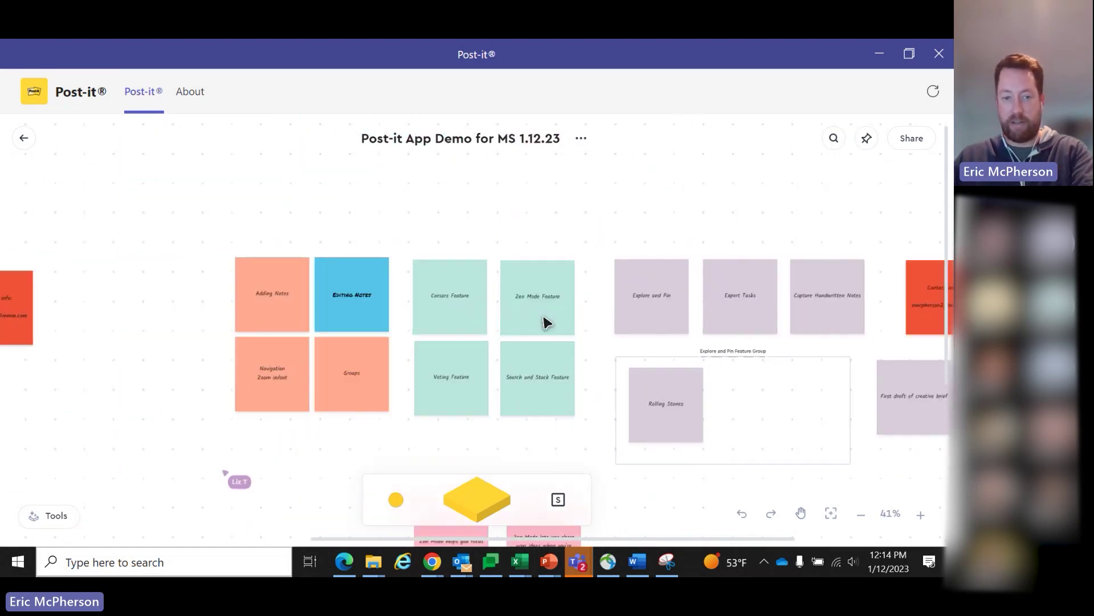
scroll(566, 325, right, 2)
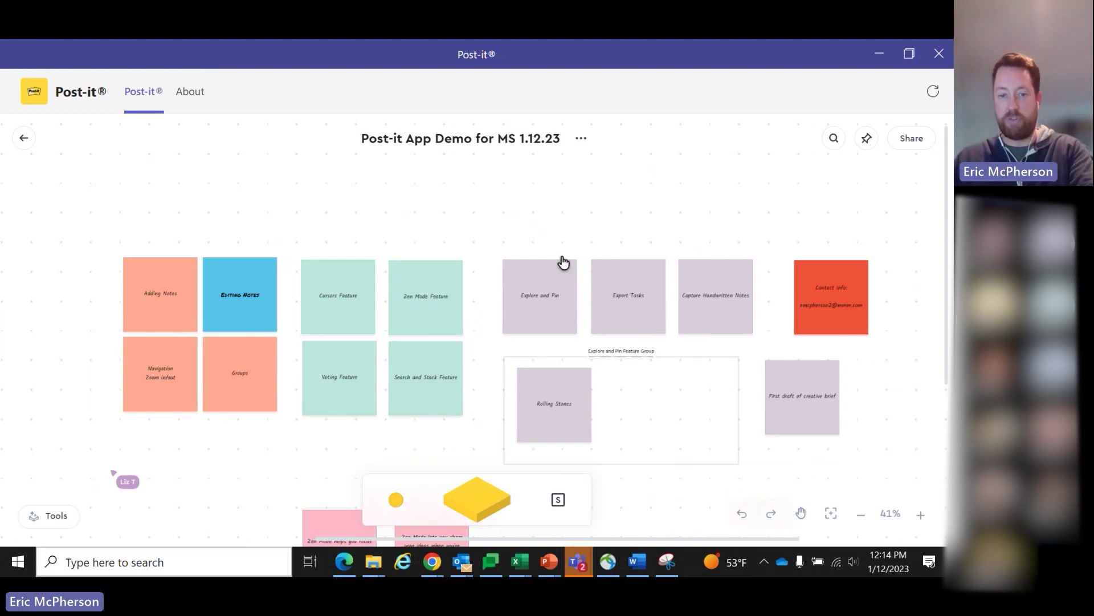
scroll(527, 312, down, 1)
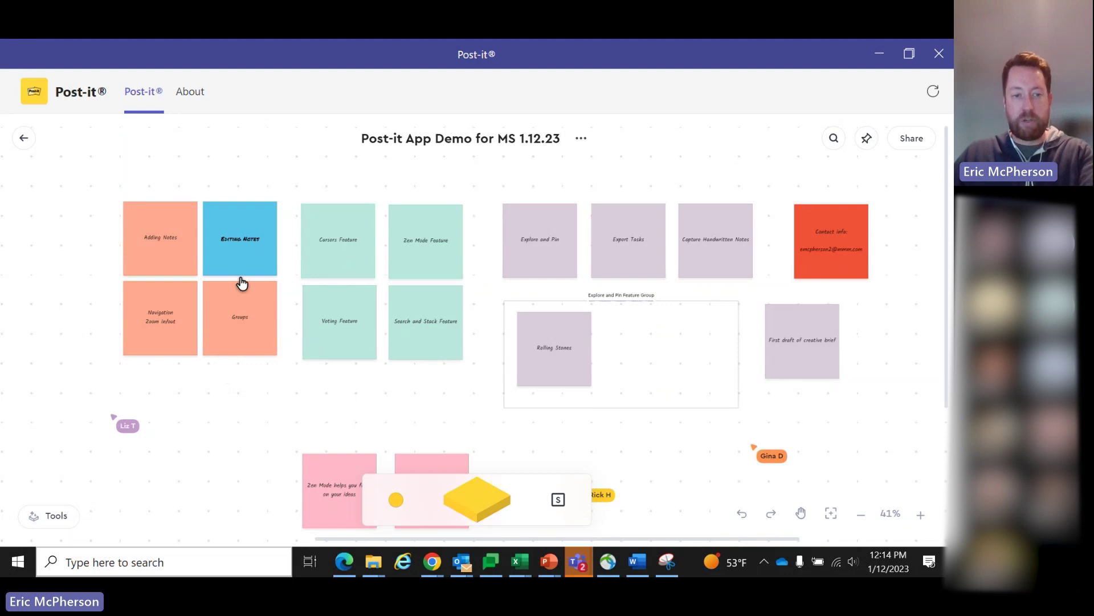
Group the Adding Notes, Editing Notes, Navigation and Groups notes, and name the group "Basic Features".
drag(94, 385, 298, 184)
mouse_move(297, 365)
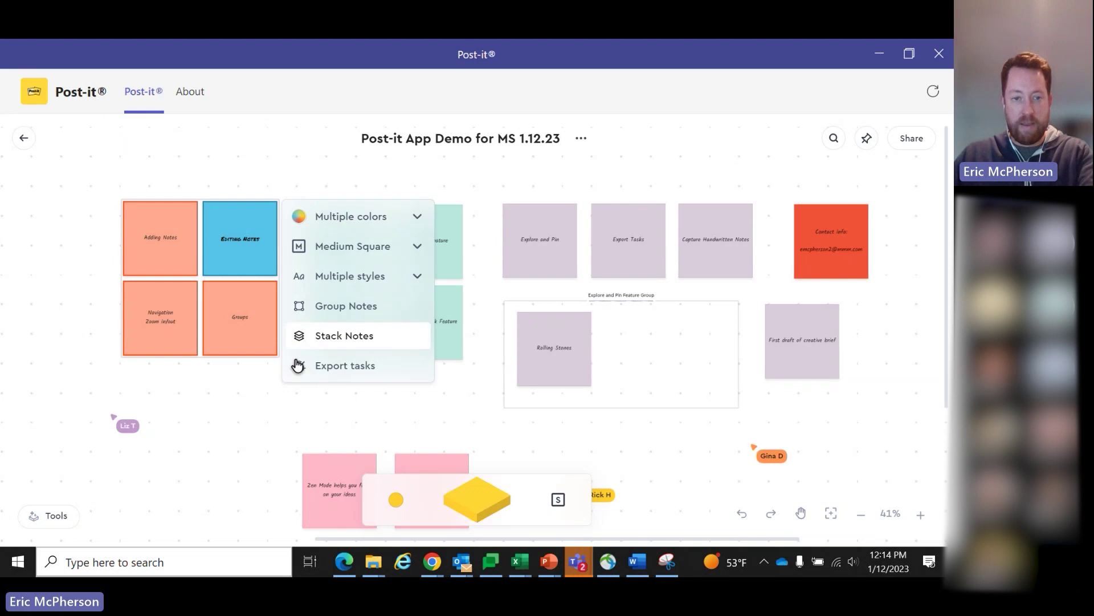
click(315, 310)
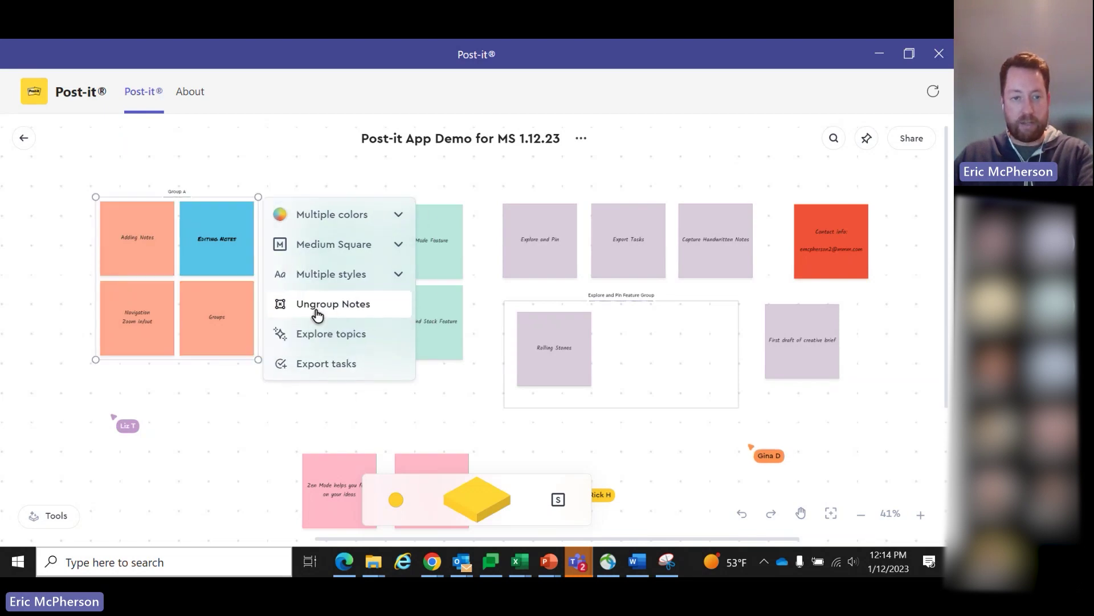
double_click(176, 191)
key(BackSpace)
text(Basic Features)
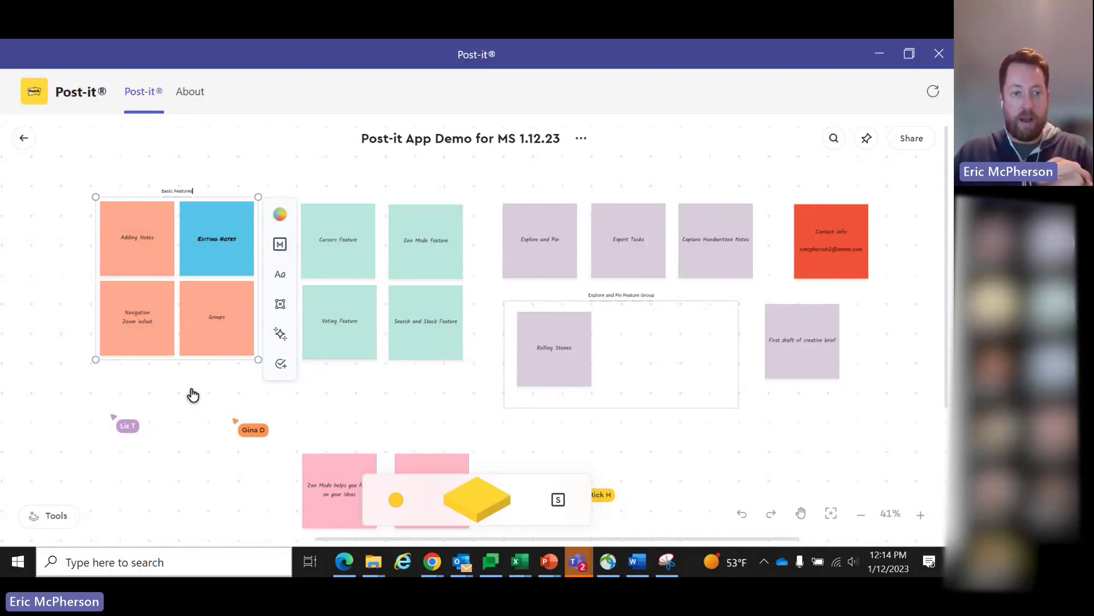
click(183, 440)
Create an empty group below the Basic Features group and name it "New Product Ideas".
scroll(230, 393, down, 2)
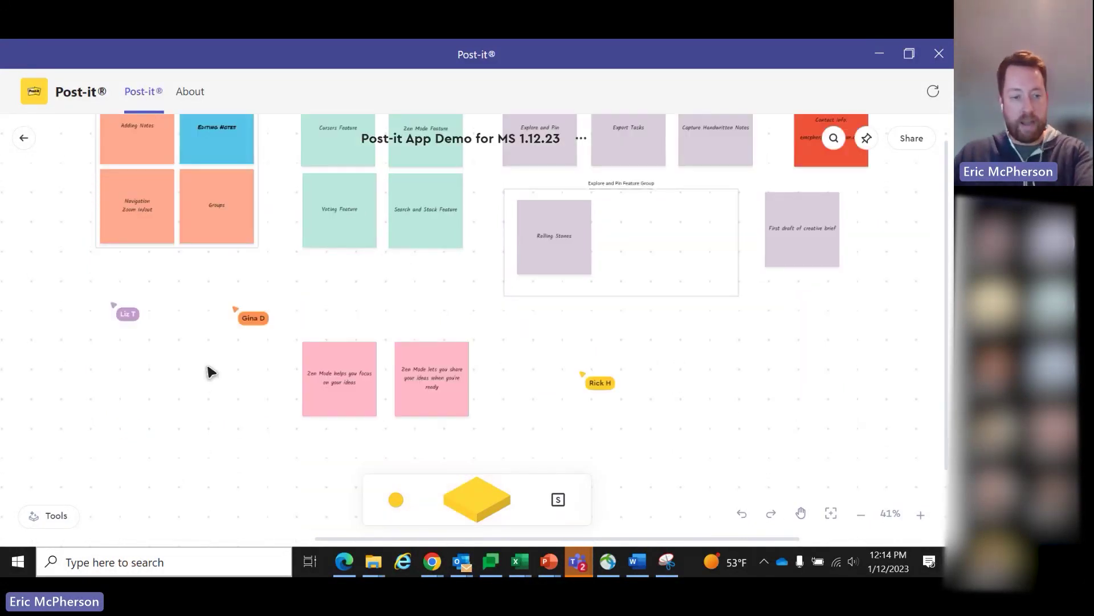
click(56, 518)
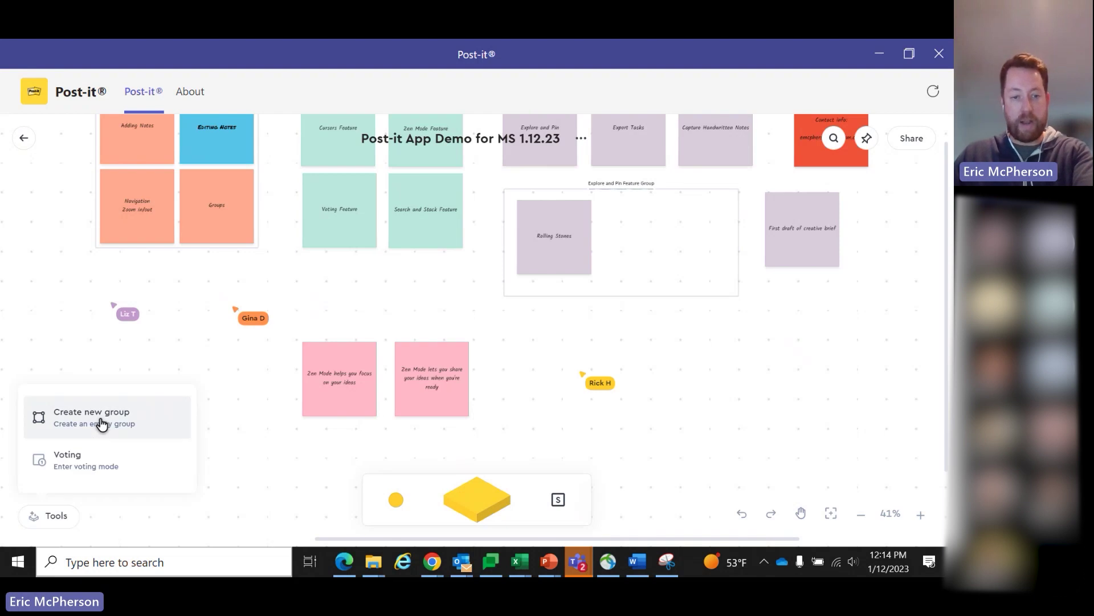
click(97, 420)
drag(671, 412, 239, 422)
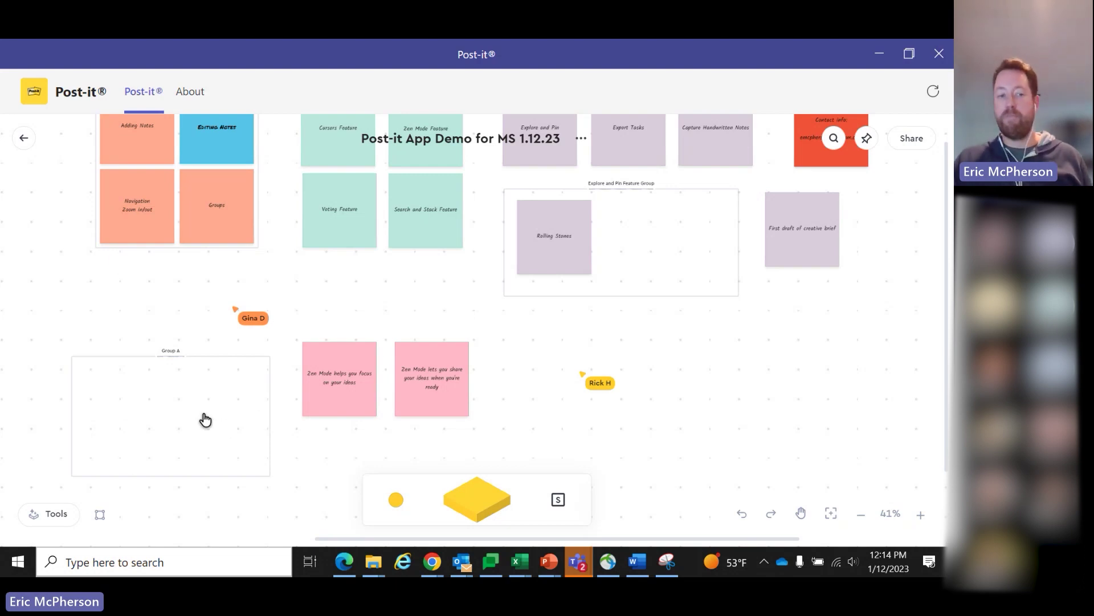
click(171, 400)
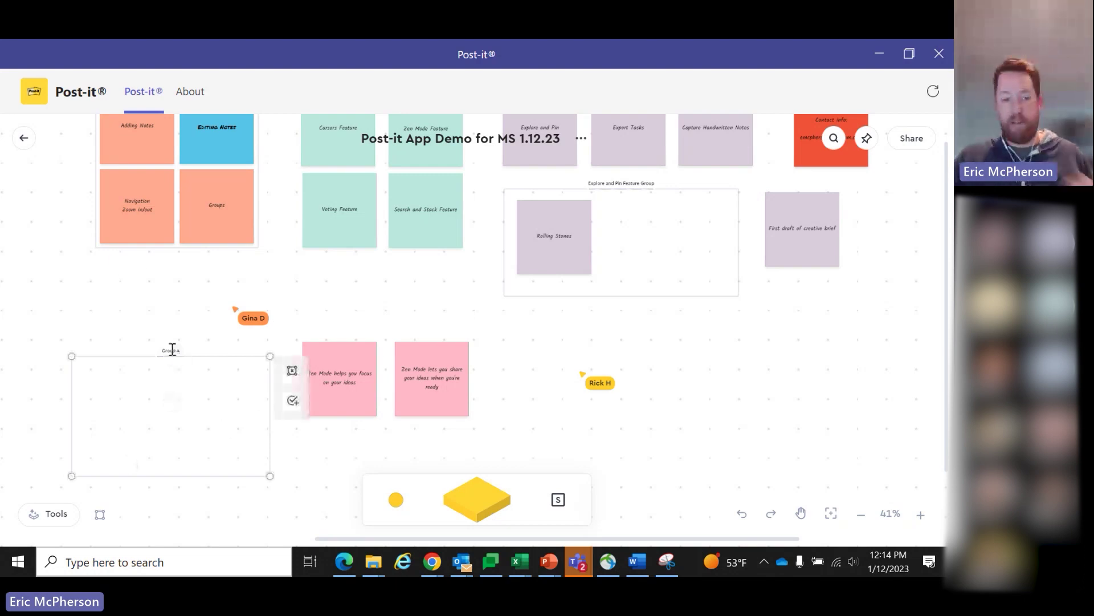
text(New)
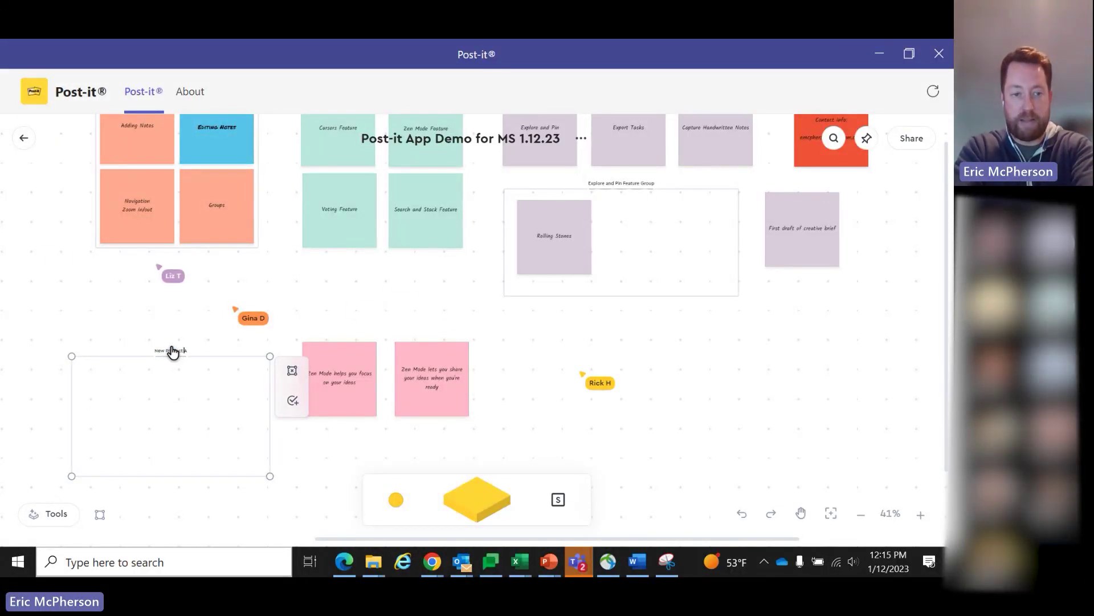
text( Product Ideas)
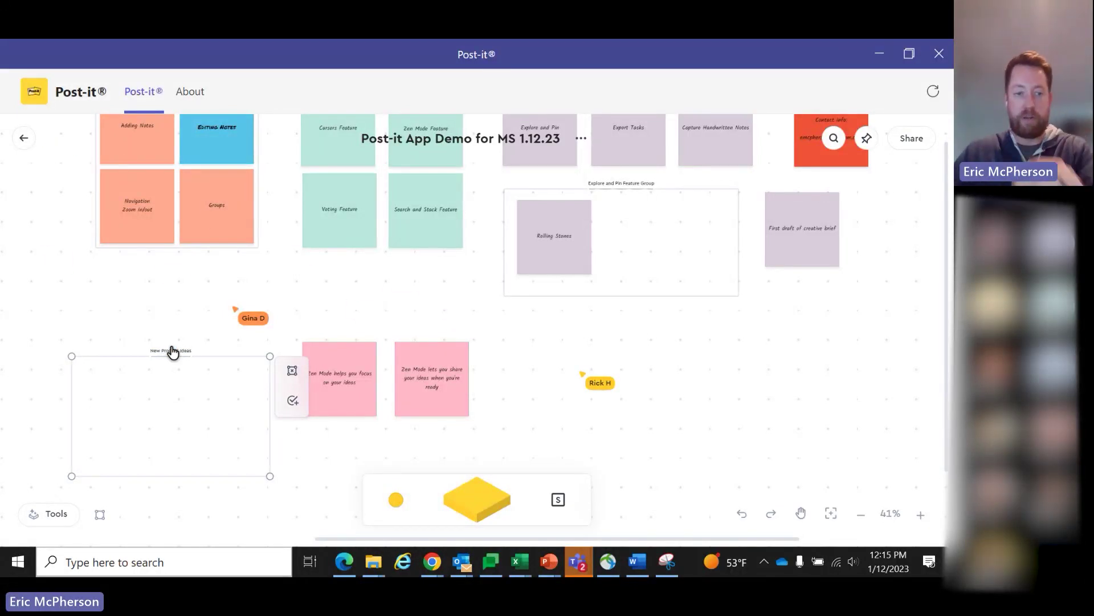
click(193, 498)
Move the New Product Ideas group closer to the Basic Features group and enlarge it in both directions.
drag(189, 410, 182, 361)
click(166, 365)
drag(268, 419, 283, 469)
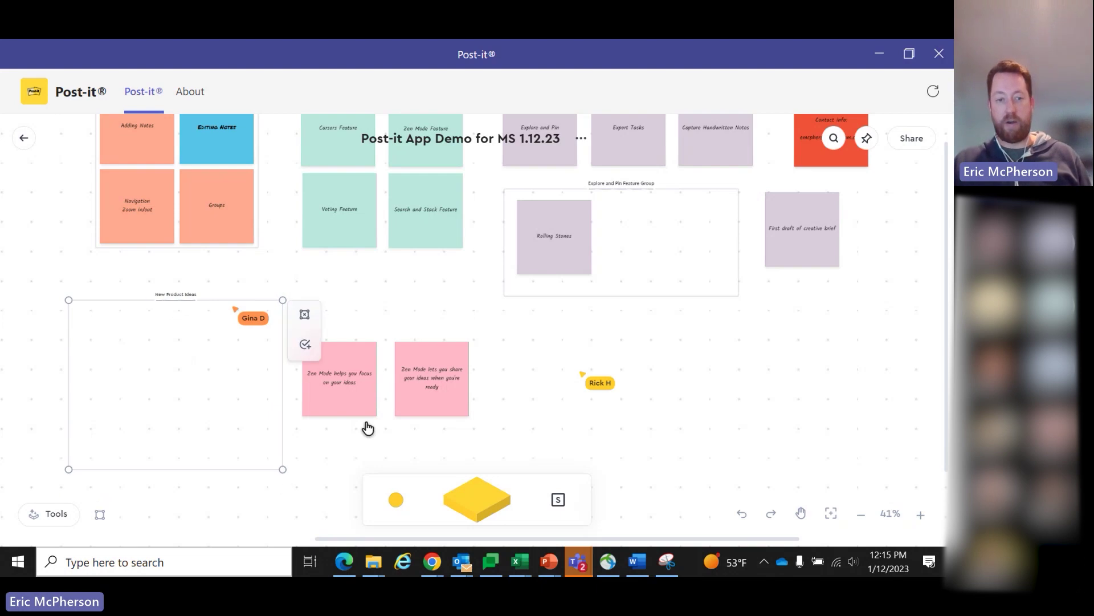
Shift the "Zen Mode helps you focus on your ideas" note and the Groups note slightly.
click(354, 371)
mouse_move(348, 363)
mouse_down()
mouse_move(183, 374)
mouse_move(342, 379)
mouse_move(354, 364)
mouse_up()
click(212, 232)
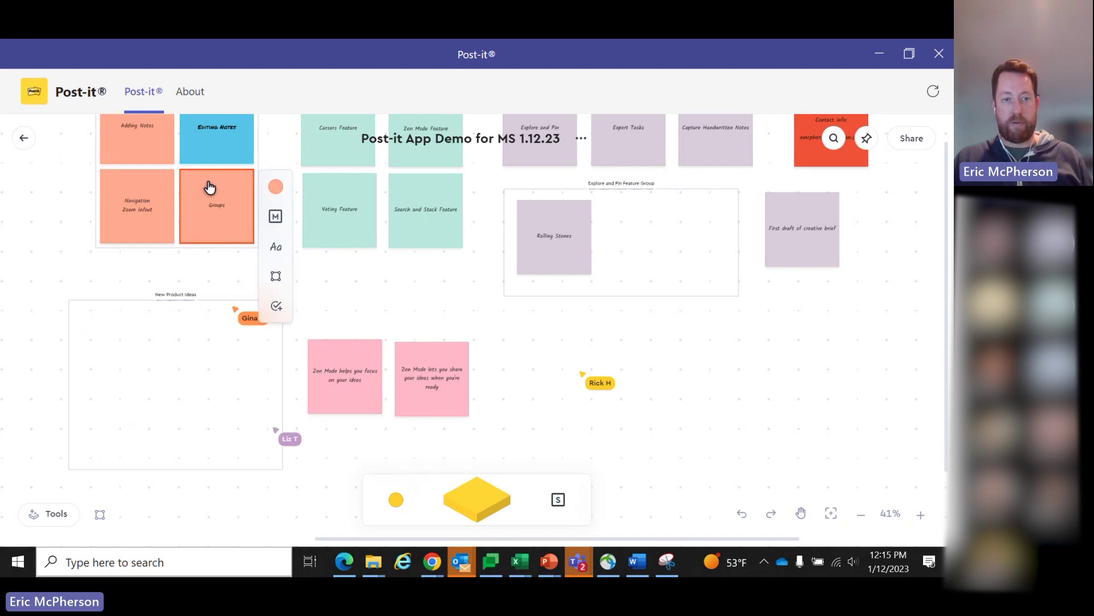
mouse_move(207, 186)
mouse_down()
mouse_move(190, 366)
mouse_move(208, 187)
mouse_up()
click(59, 421)
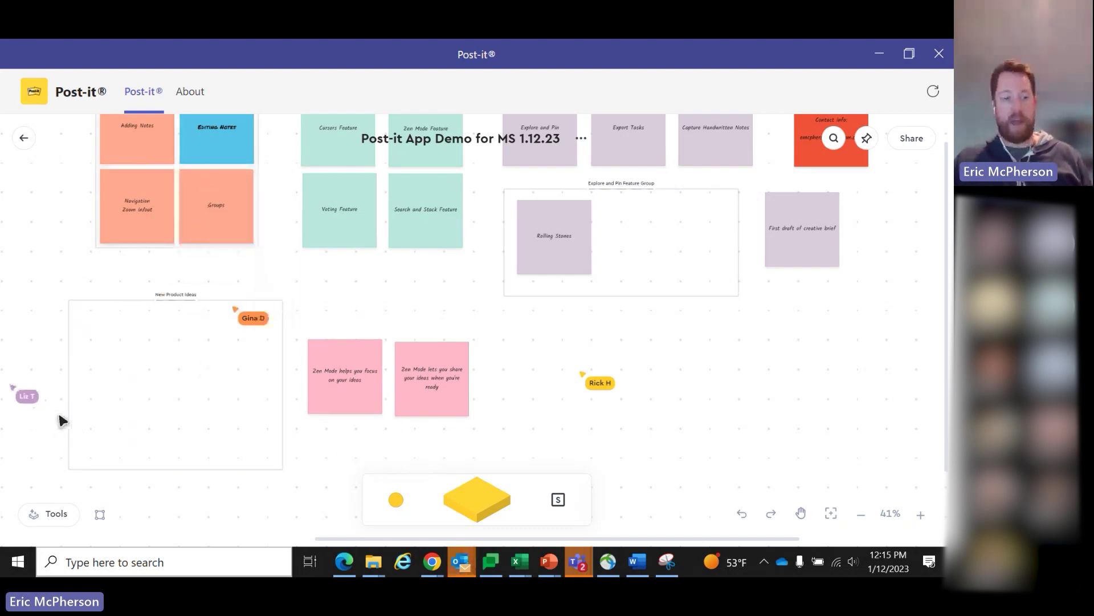
Delete the empty New Product Ideas group.
click(145, 346)
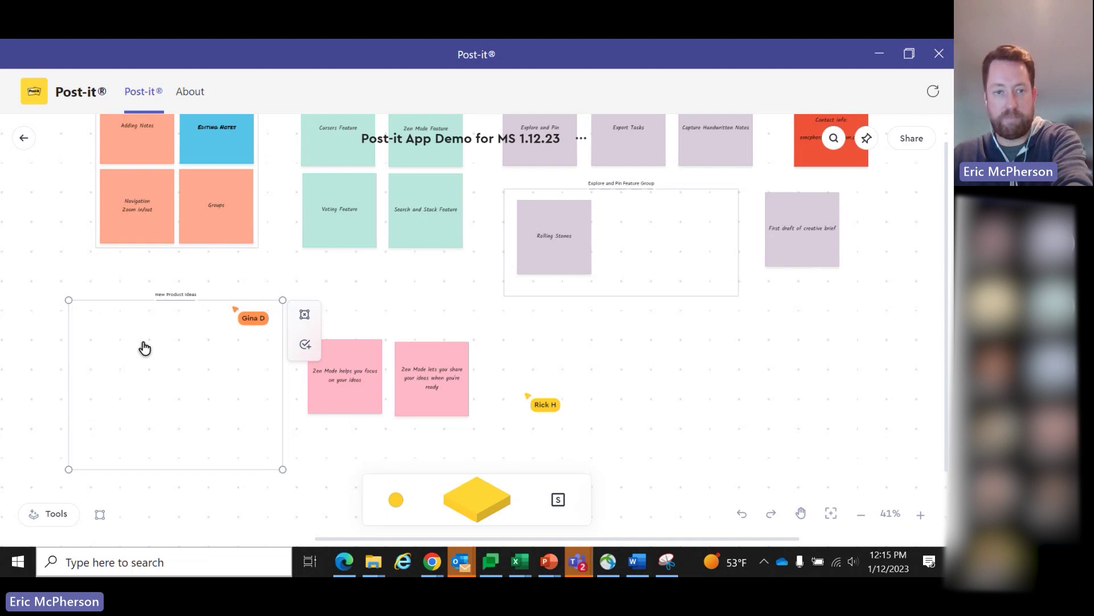
key(Delete)
scroll(211, 371, up, 2)
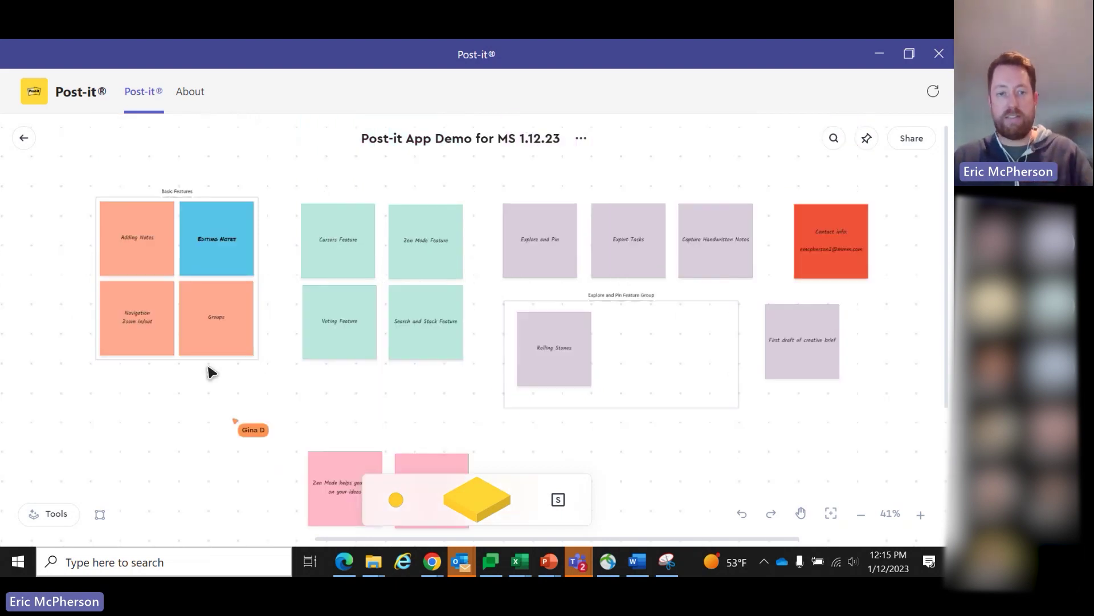
scroll(211, 371, down, 1)
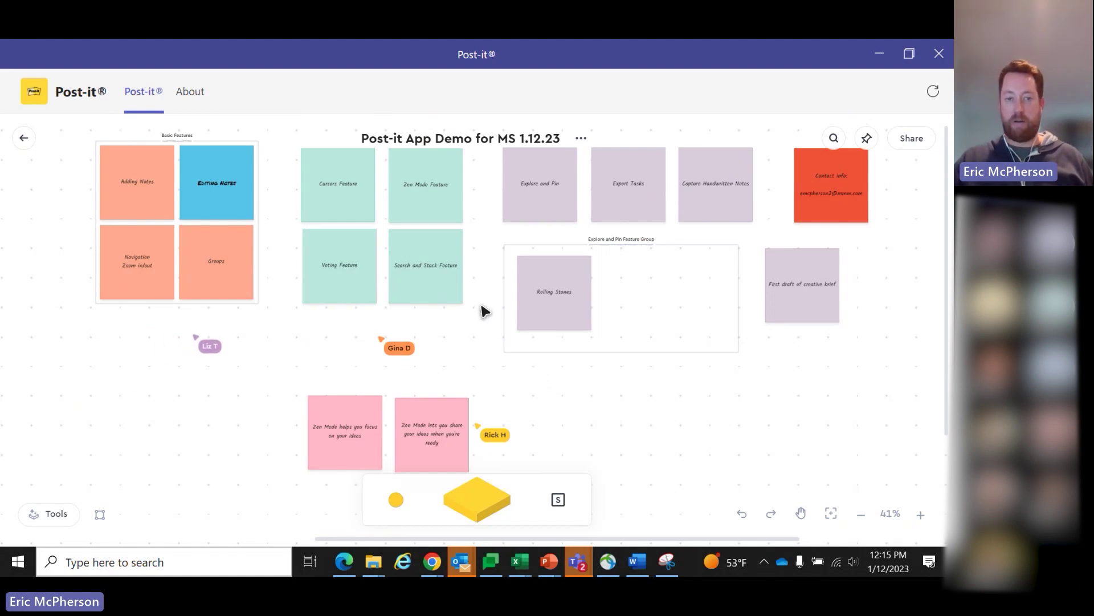
scroll(483, 311, up, 1)
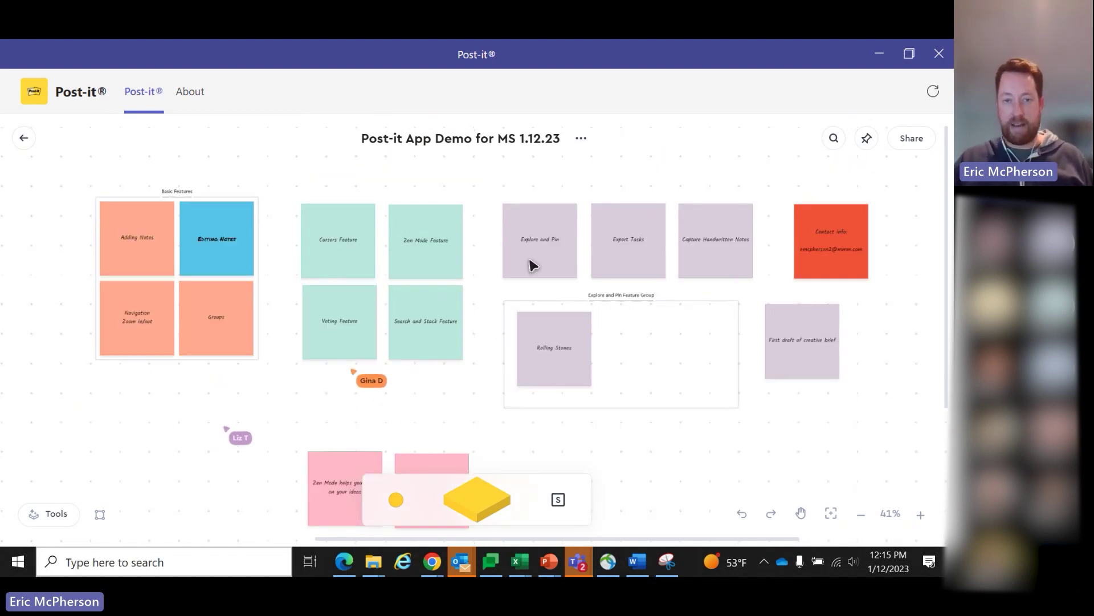
Hide the collaborators' cursors on the board and show them again.
click(581, 142)
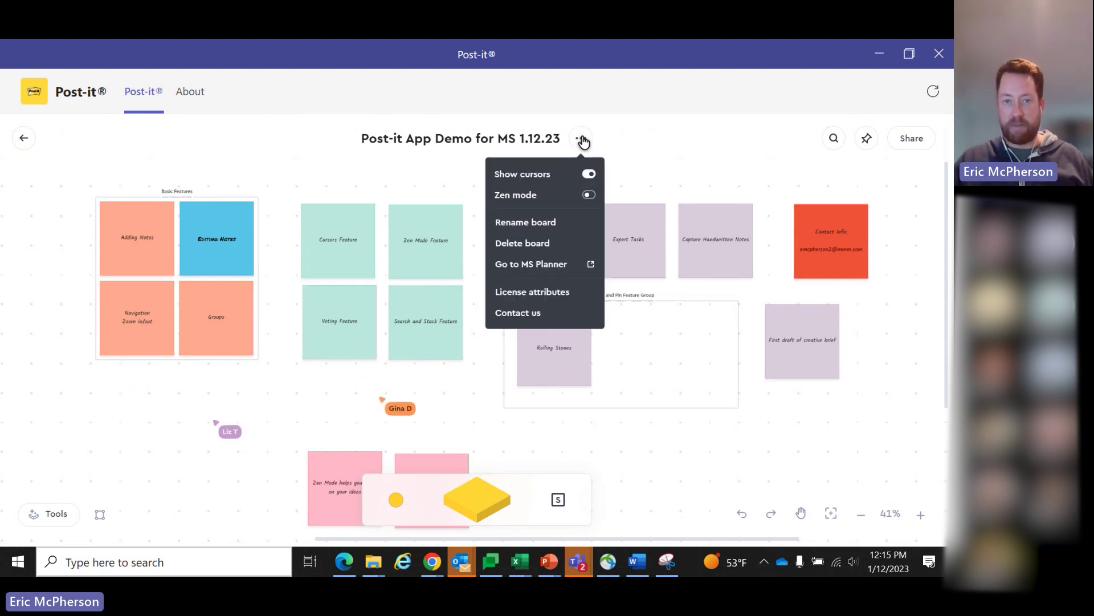
click(588, 174)
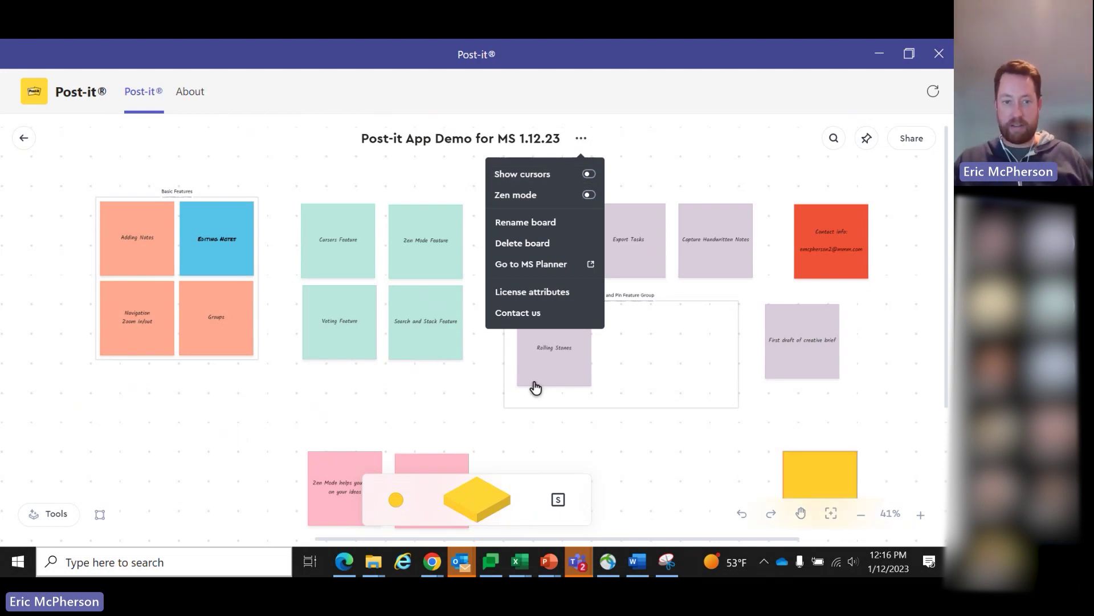
click(589, 174)
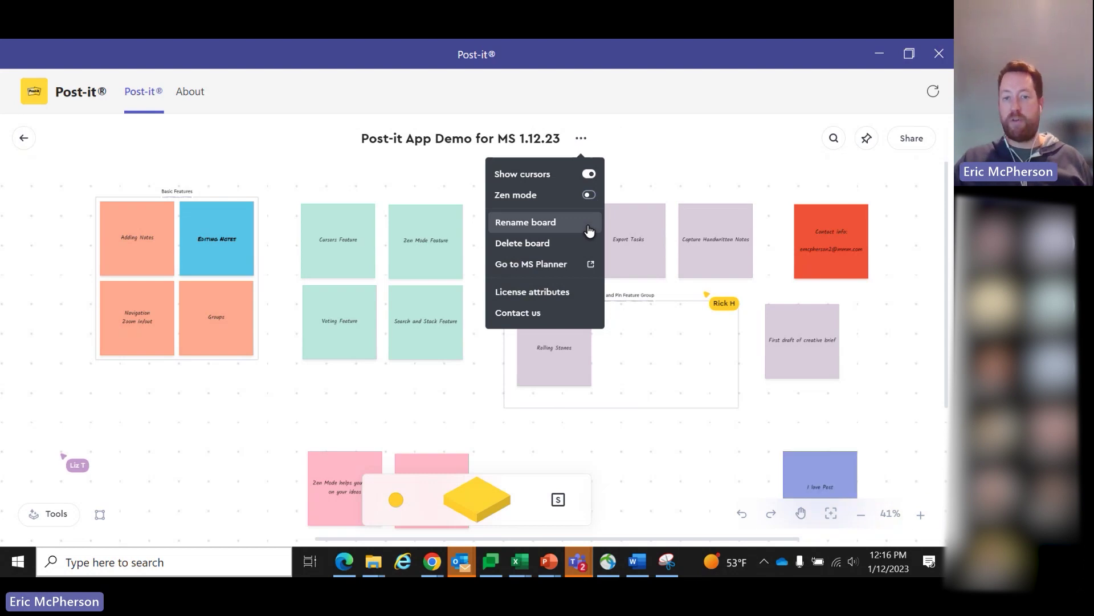
Switch the board to Zen mode to hide the other users' notes, and turn Zen mode off again.
mouse_move(590, 197)
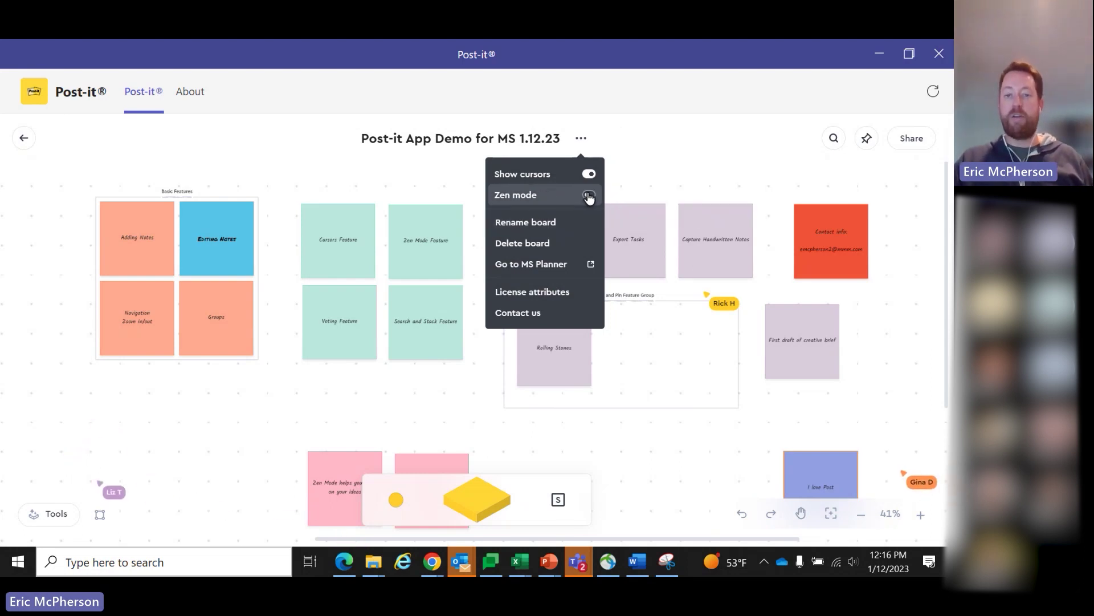
click(589, 196)
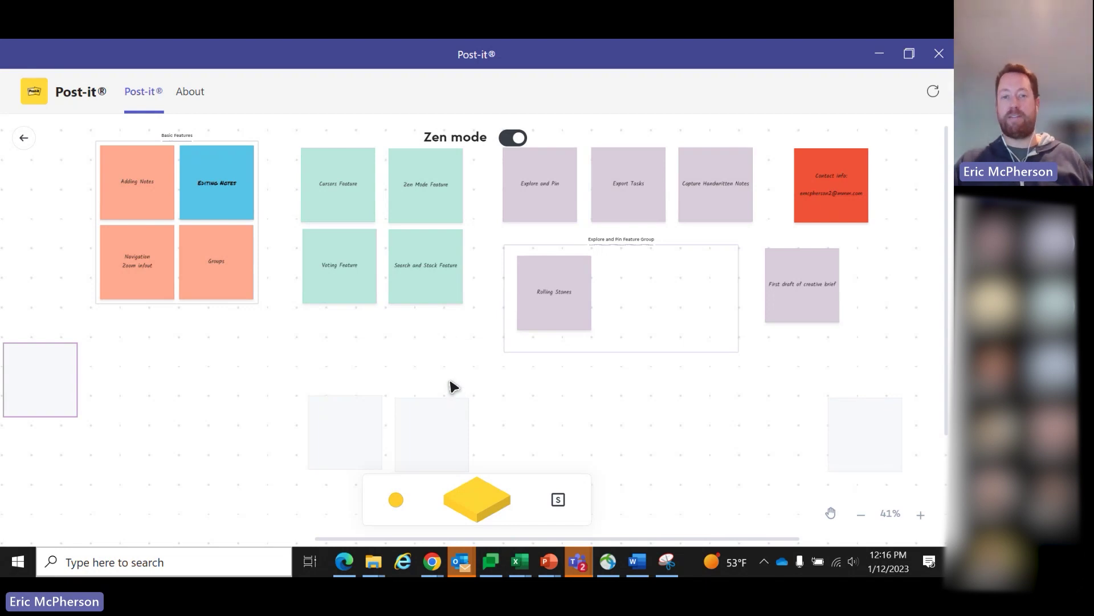
scroll(459, 361, up, 1)
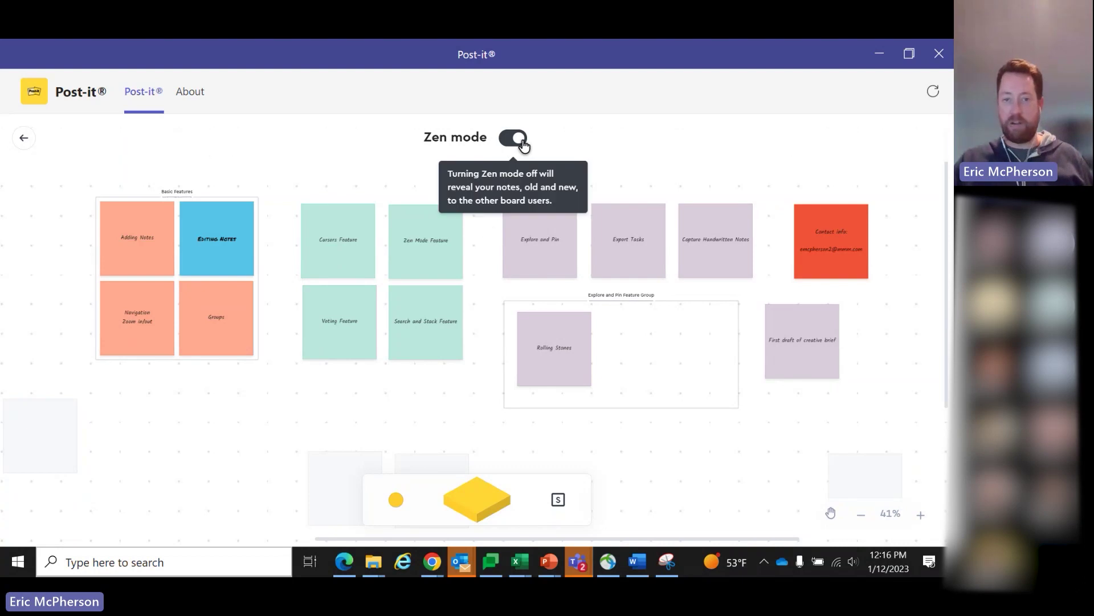
click(517, 138)
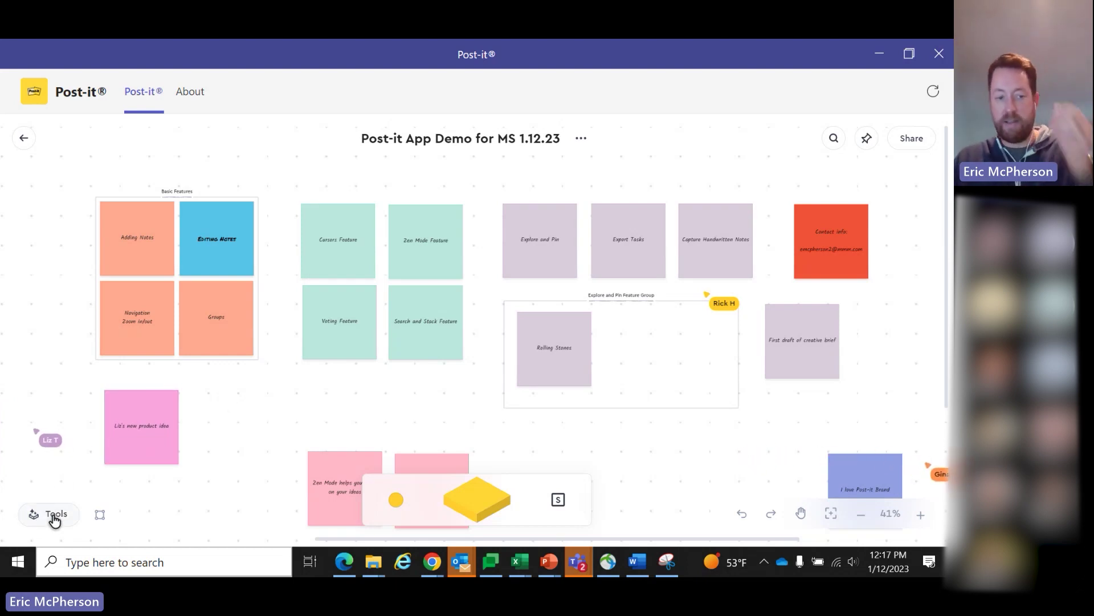
Enter voting mode, expand the results, cast one vote for the Chocolate note under "Favorite ice cream flavor?", and finish voting.
click(59, 519)
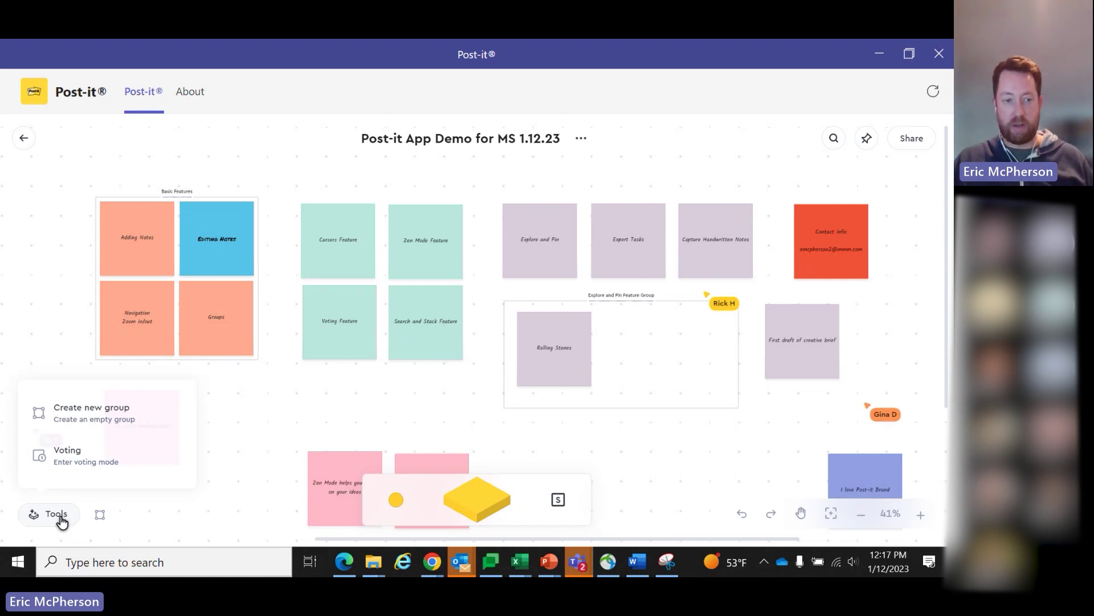
click(77, 458)
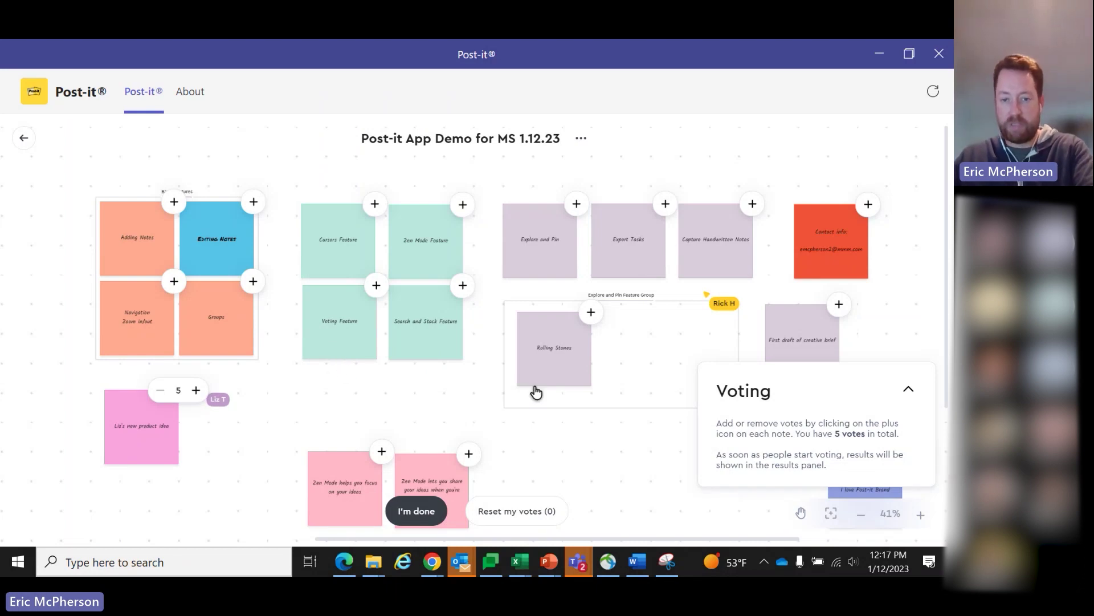
scroll(559, 398, right, 10)
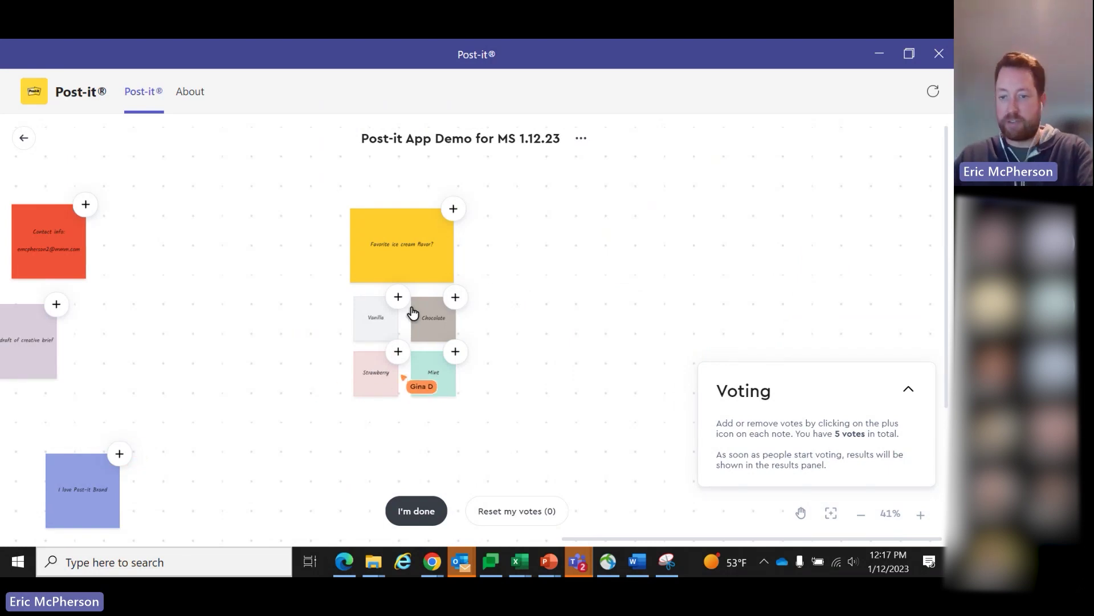
click(909, 391)
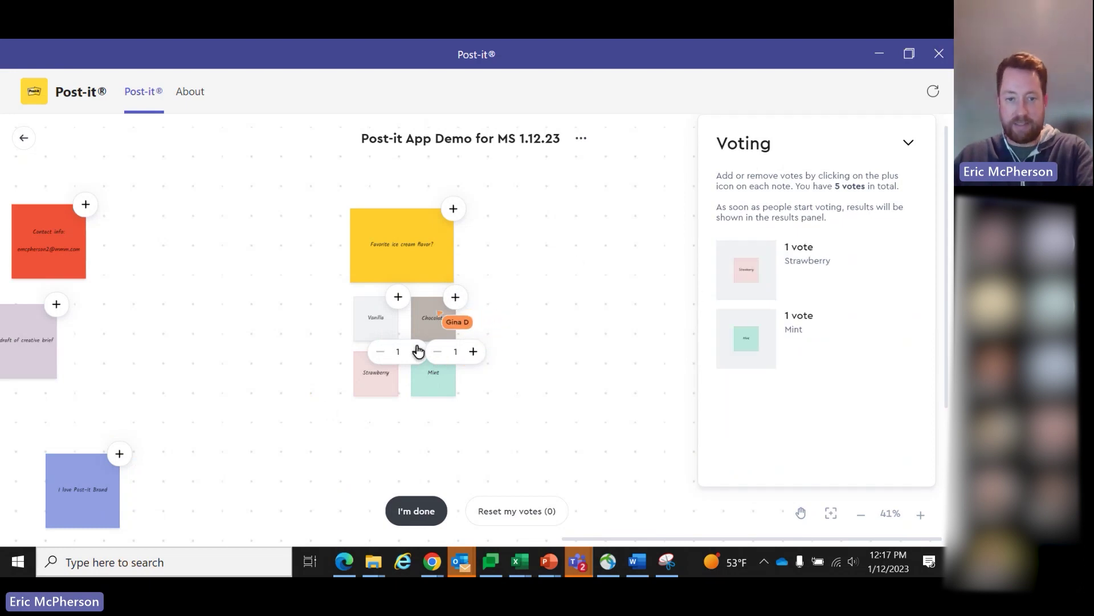
click(455, 297)
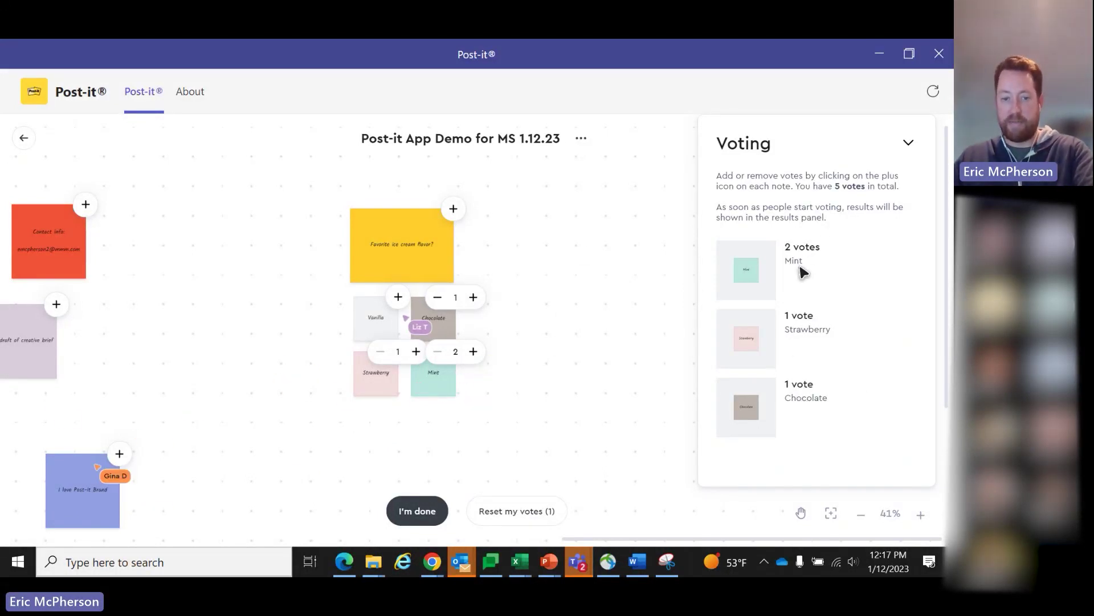
click(417, 510)
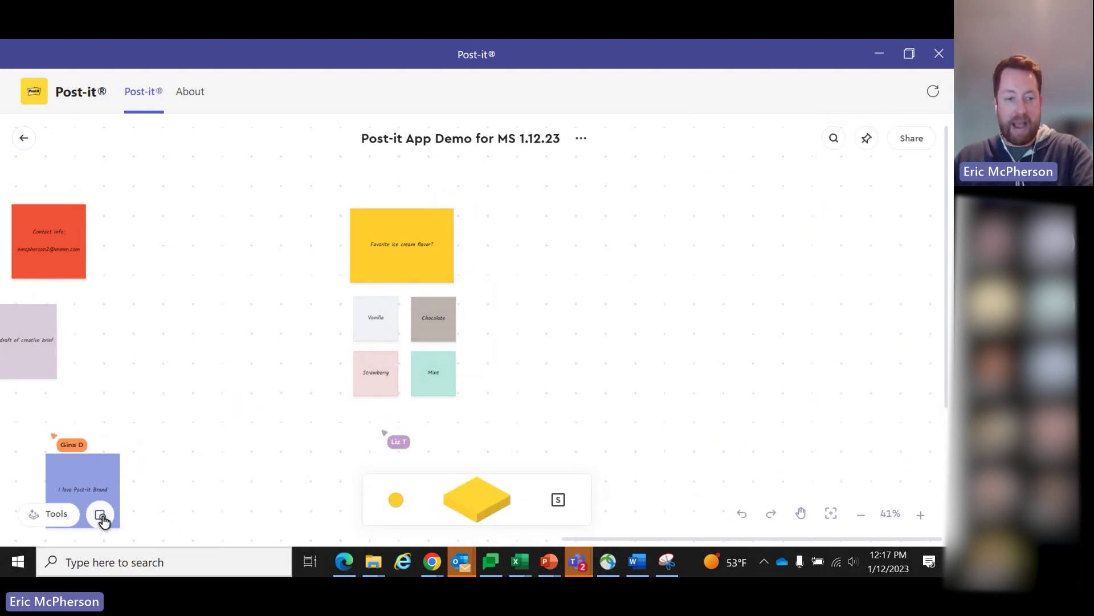
Reopen voting mode to check the results for the ice cream flavors, and leave it.
click(52, 515)
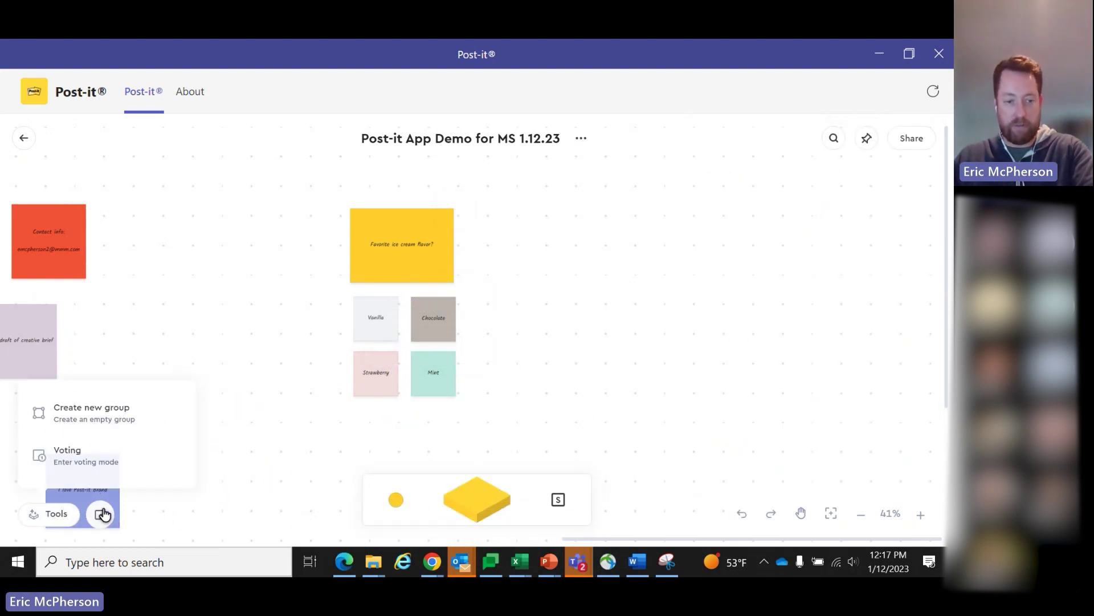
click(85, 454)
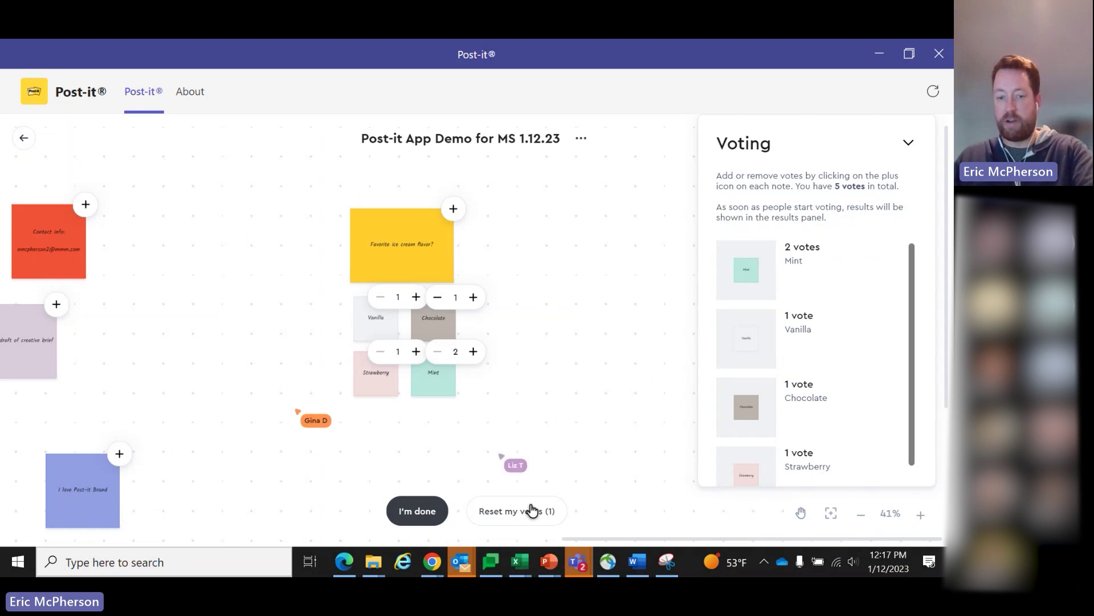
click(406, 513)
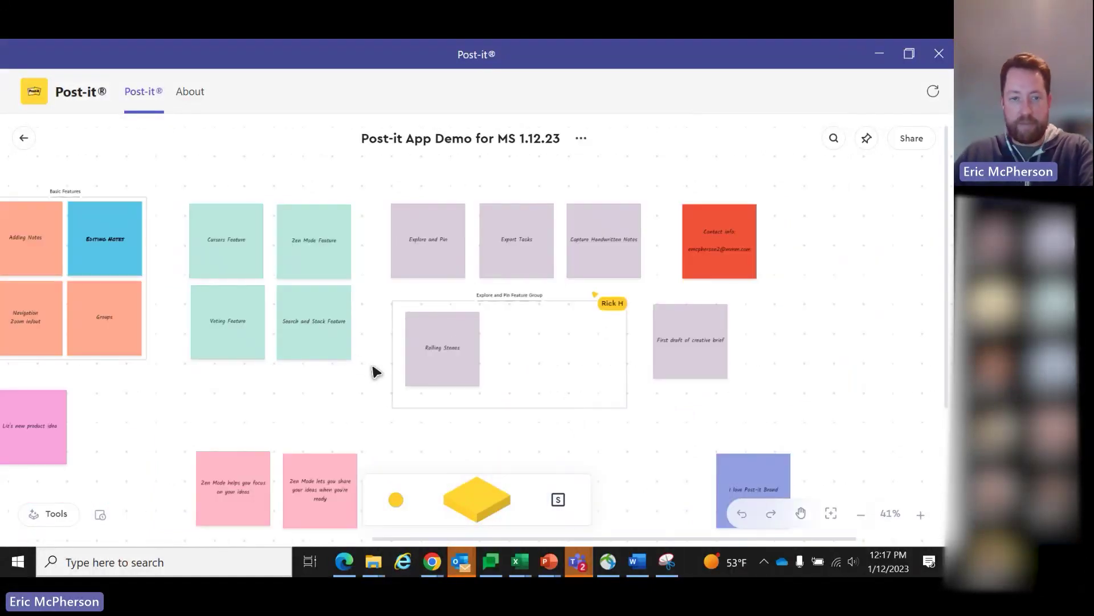
scroll(393, 367, up, 1)
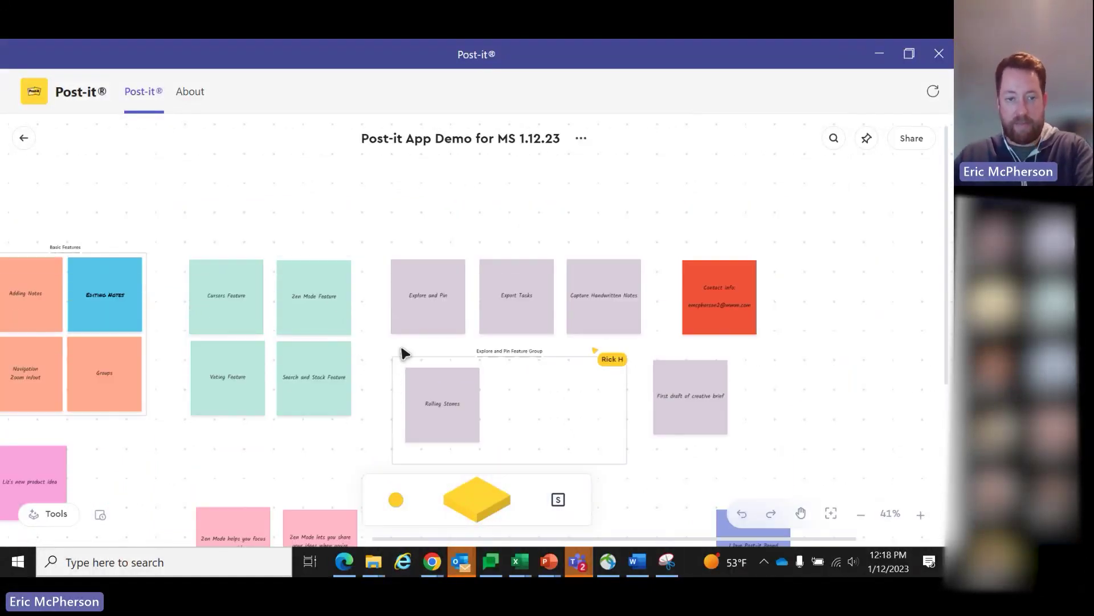
scroll(402, 354, left, 2)
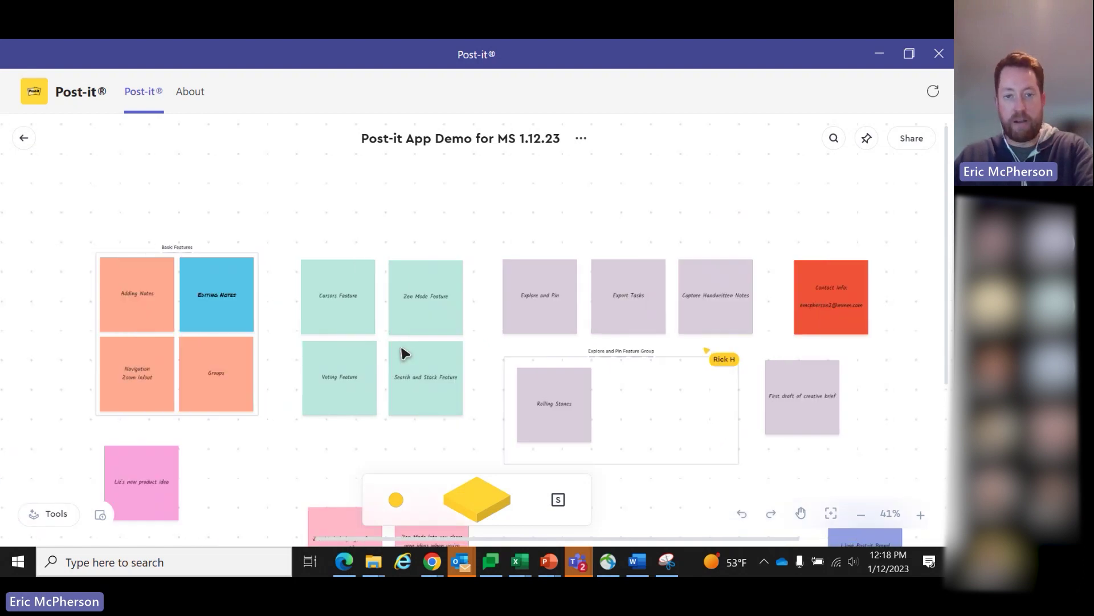
scroll(402, 353, down, 1)
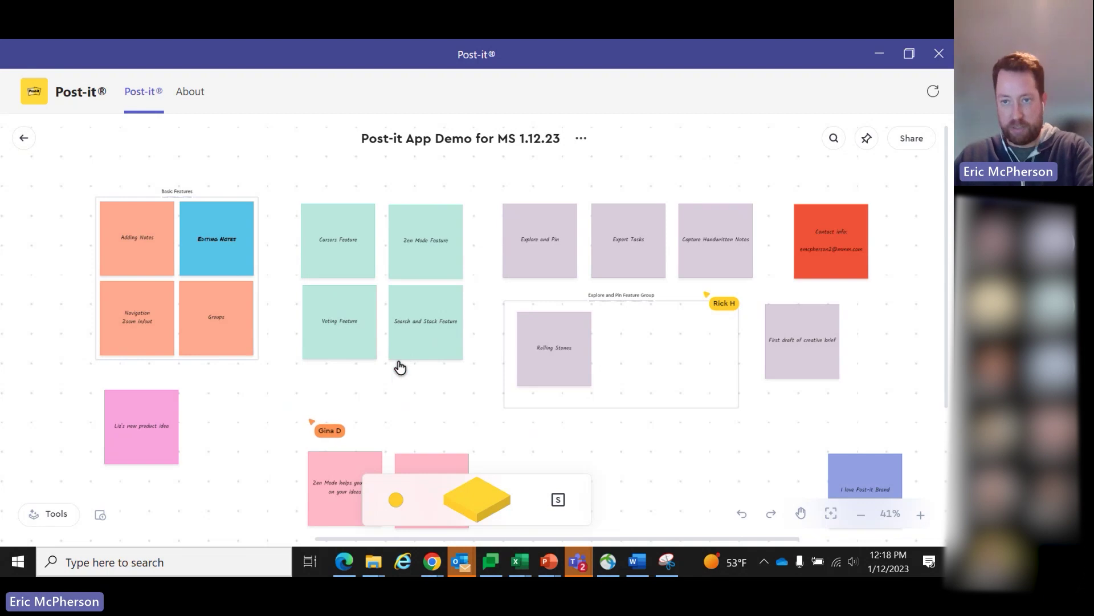
click(436, 316)
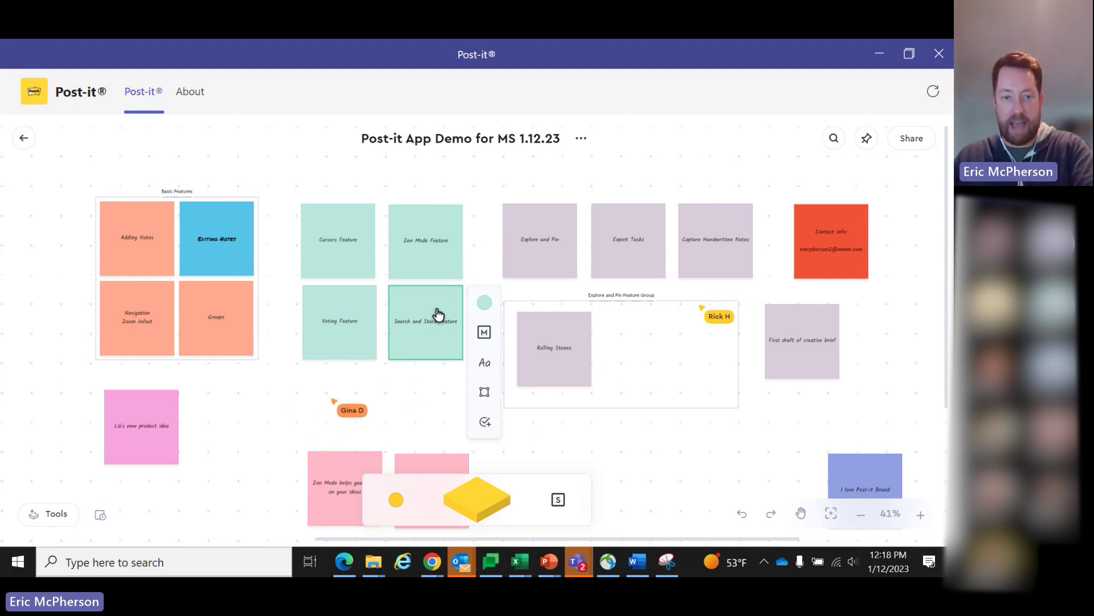
click(430, 397)
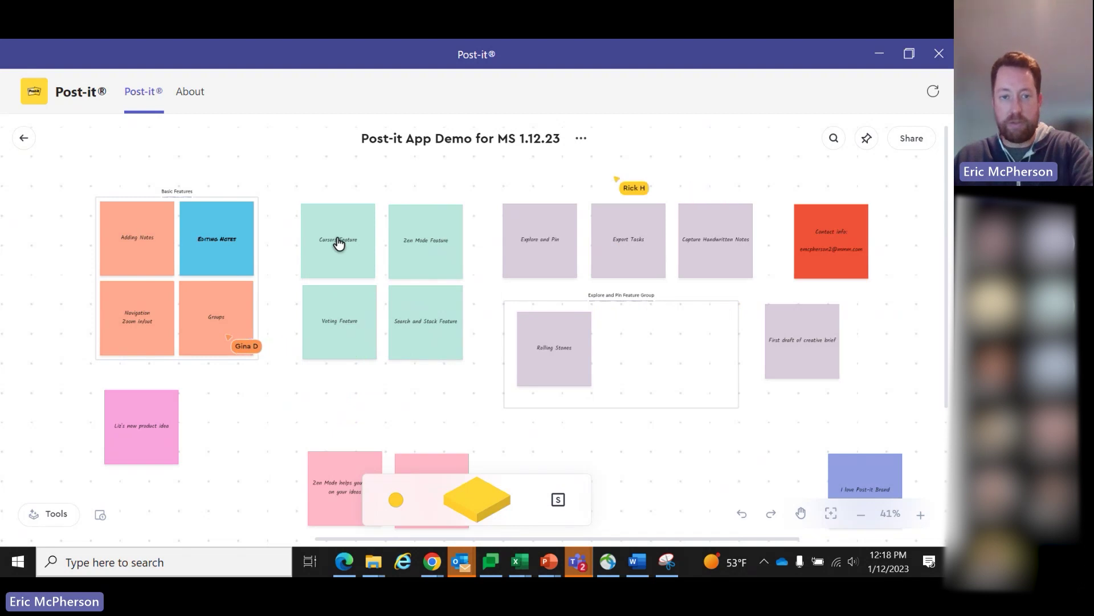
Search the board for "Feature" and stack all matching notes.
click(833, 140)
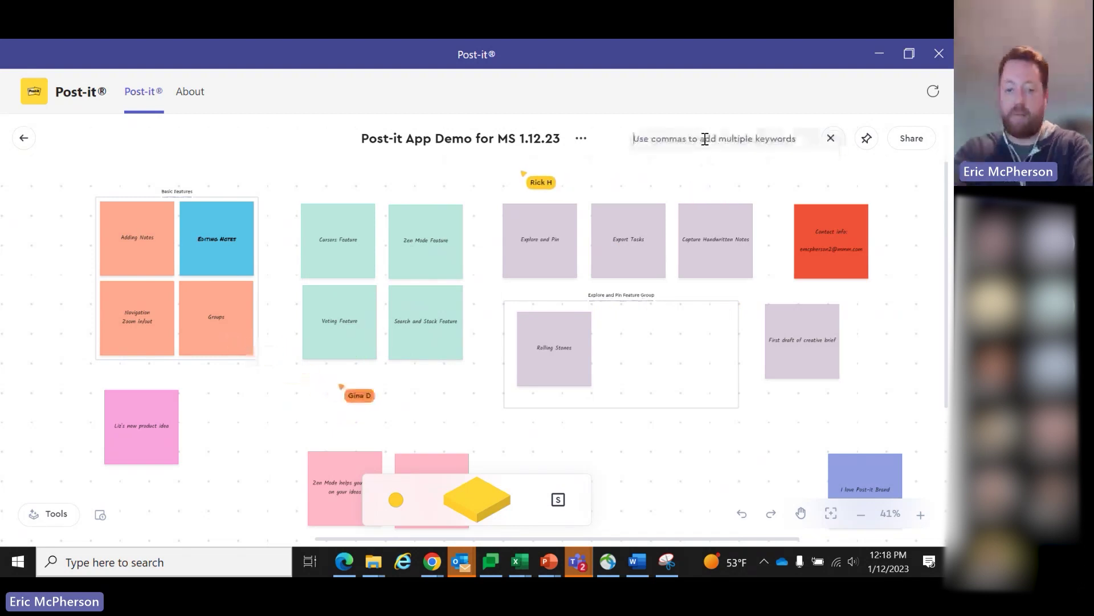
text(Feature)
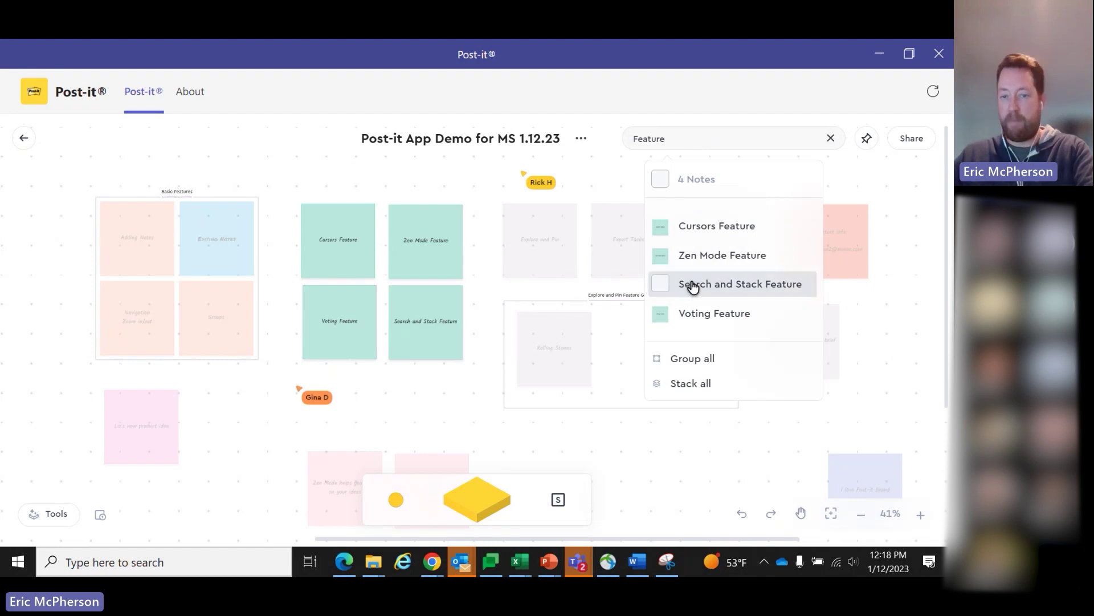
click(697, 387)
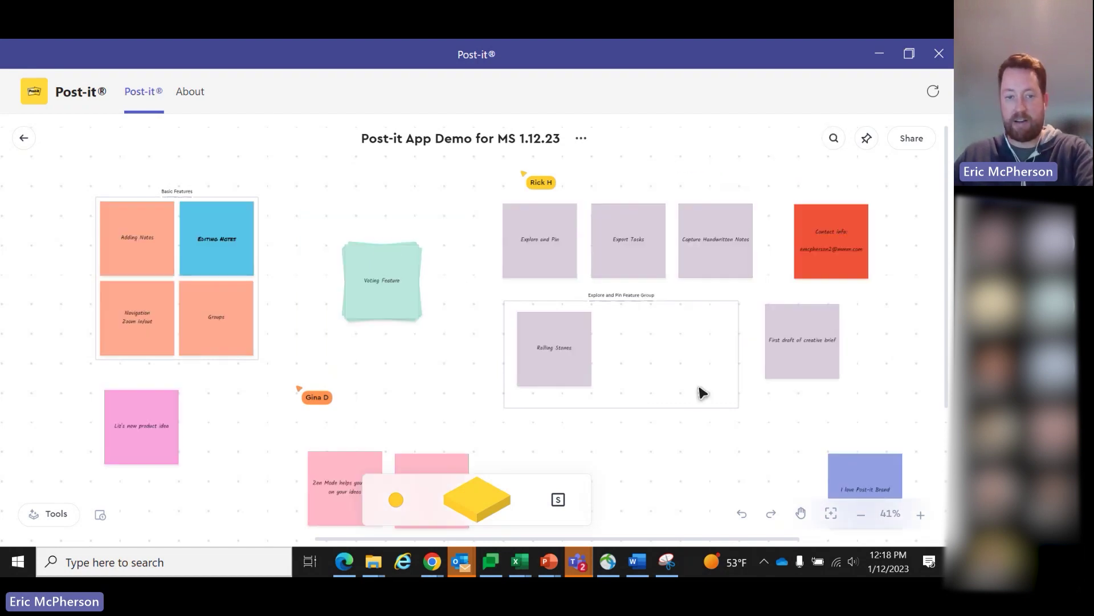
Flip through the notes in the stack of feature notes.
click(402, 312)
click(404, 344)
click(404, 345)
click(405, 346)
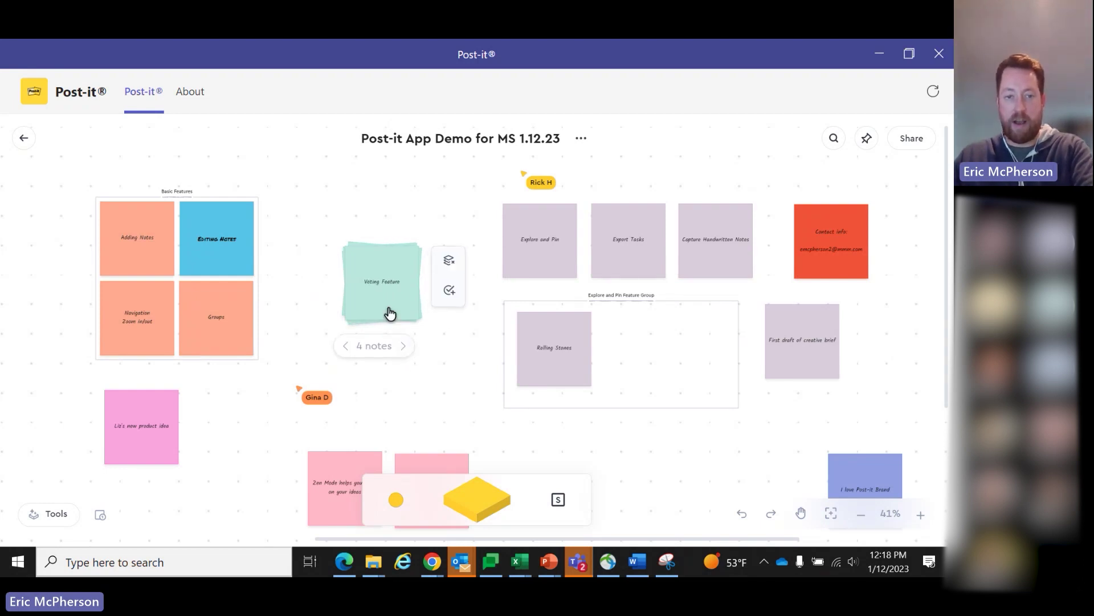
Move the stack of feature notes to the empty area above the other notes and groups.
scroll(399, 301, up, 2)
drag(384, 408, 383, 235)
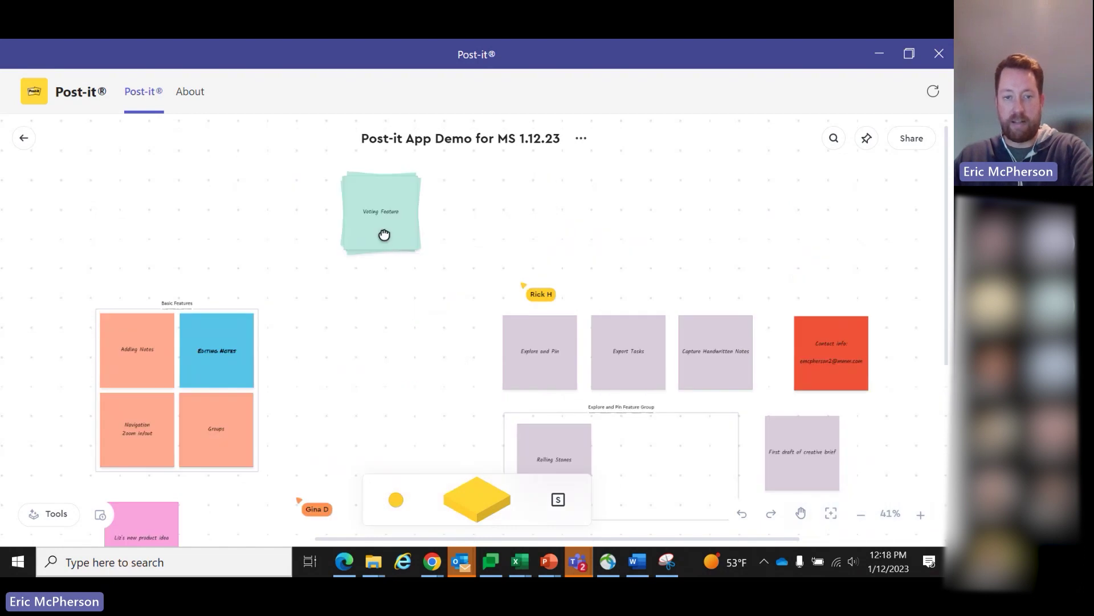
scroll(395, 258, up, 2)
drag(386, 349, 384, 283)
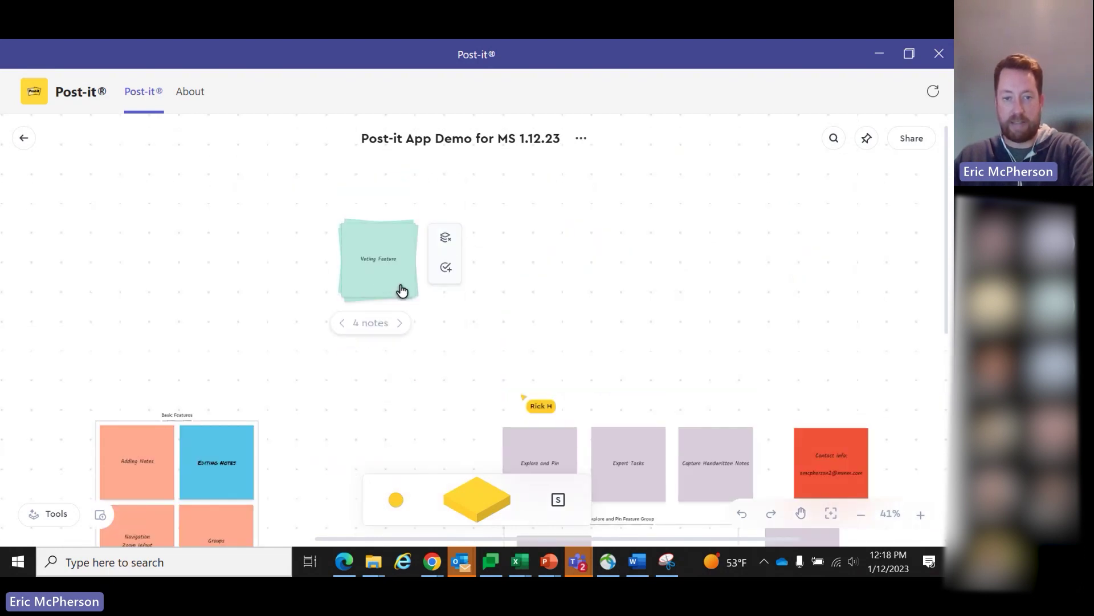
Unstack the feature notes and move the Search and Stack Feature note up closer to the Voting Feature note.
click(446, 239)
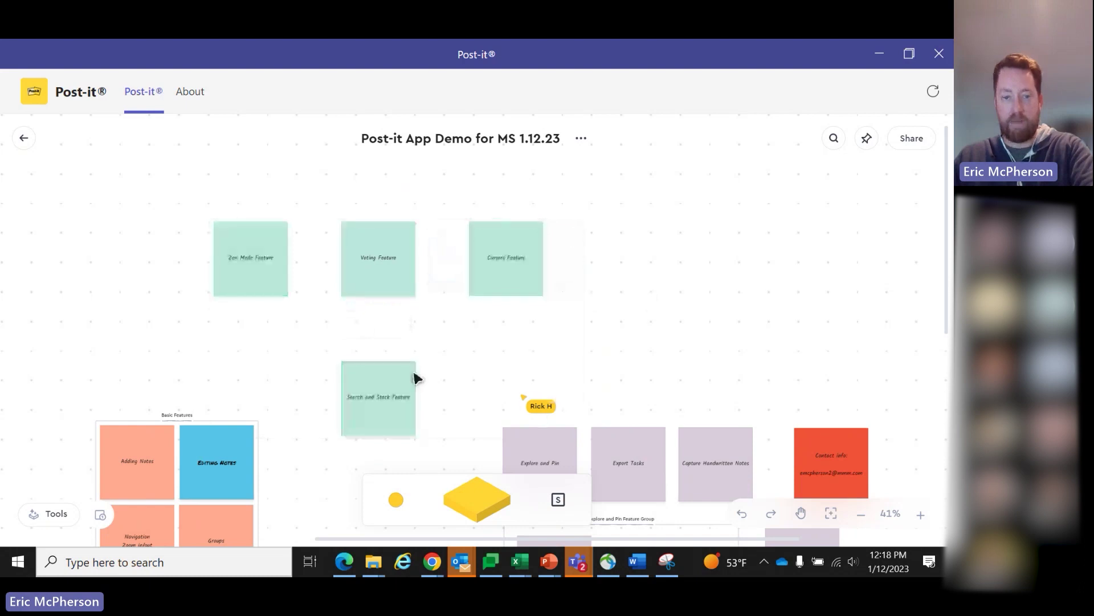
drag(394, 379, 395, 327)
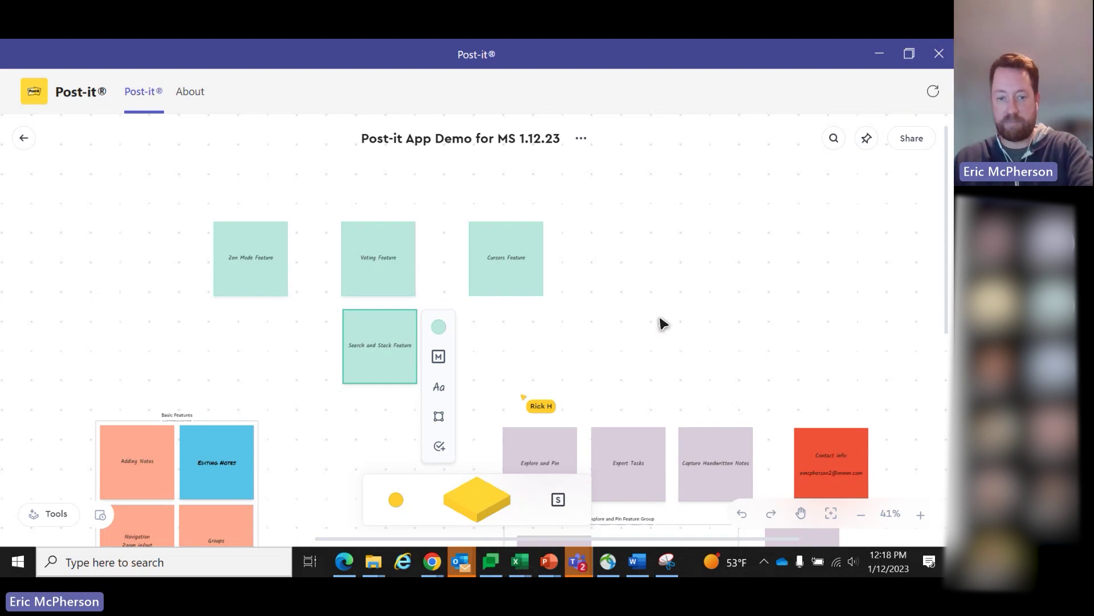
Explore topics for the Explore and Pin Feature Group and pin the Wikipedia article "The Rolling Stones" to the board.
scroll(672, 318, down, 4)
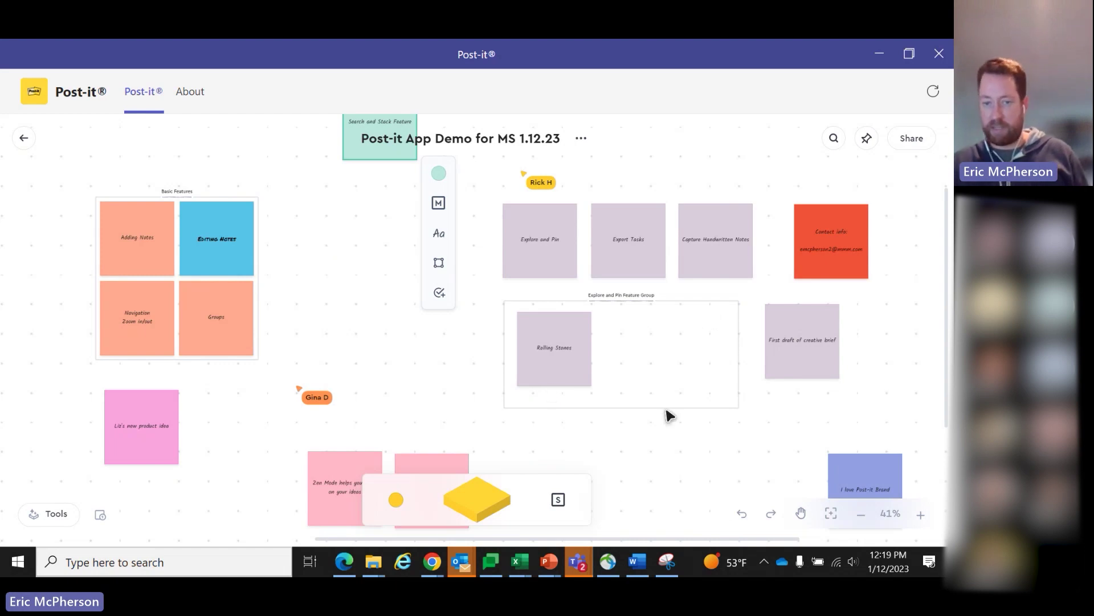
click(671, 329)
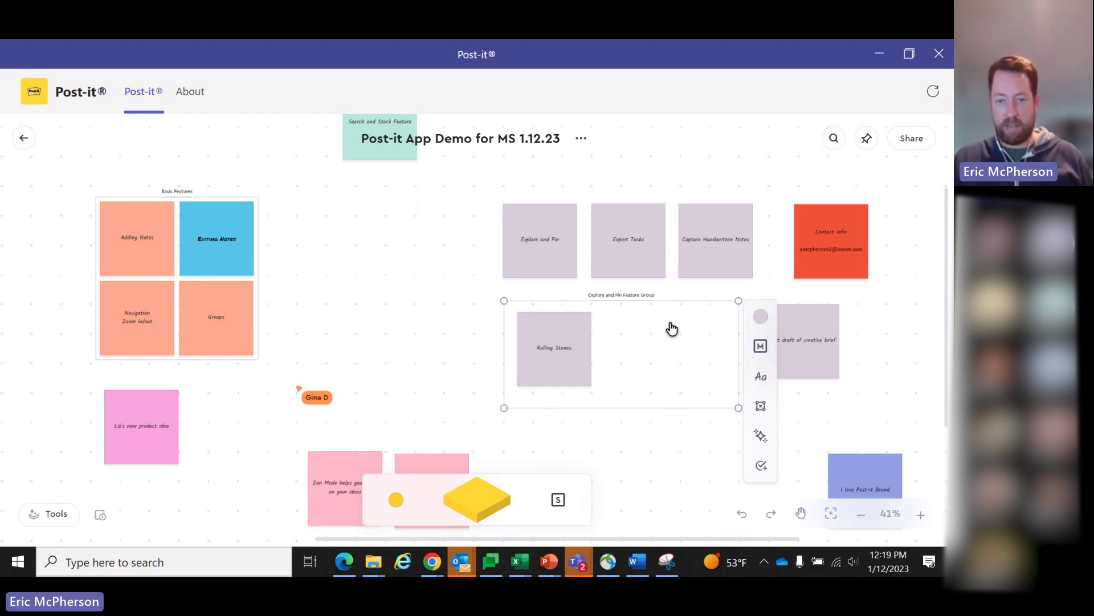
mouse_move(763, 438)
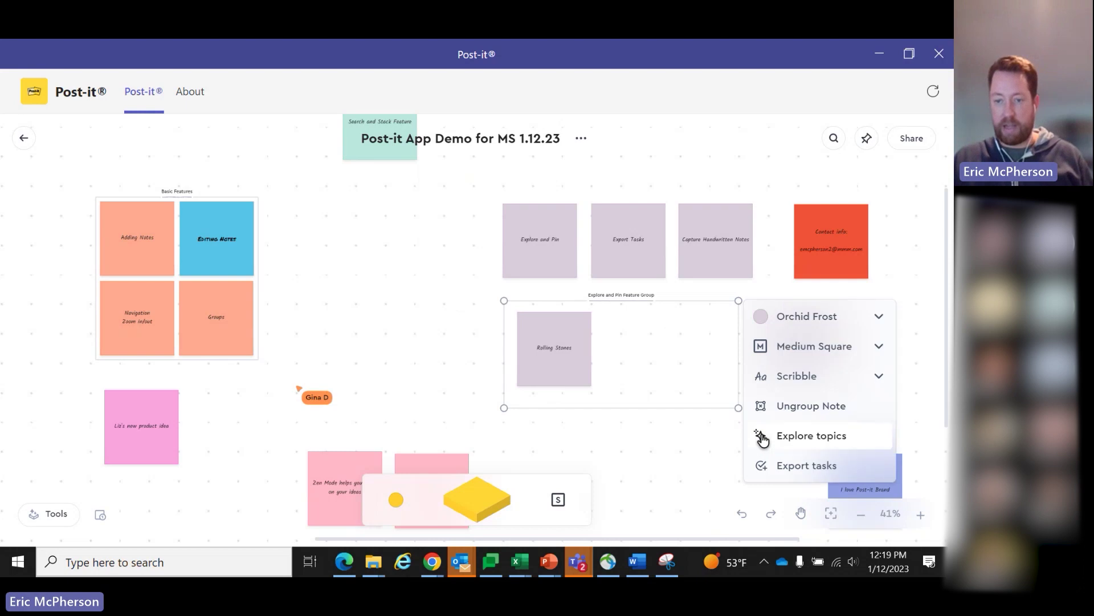
click(762, 439)
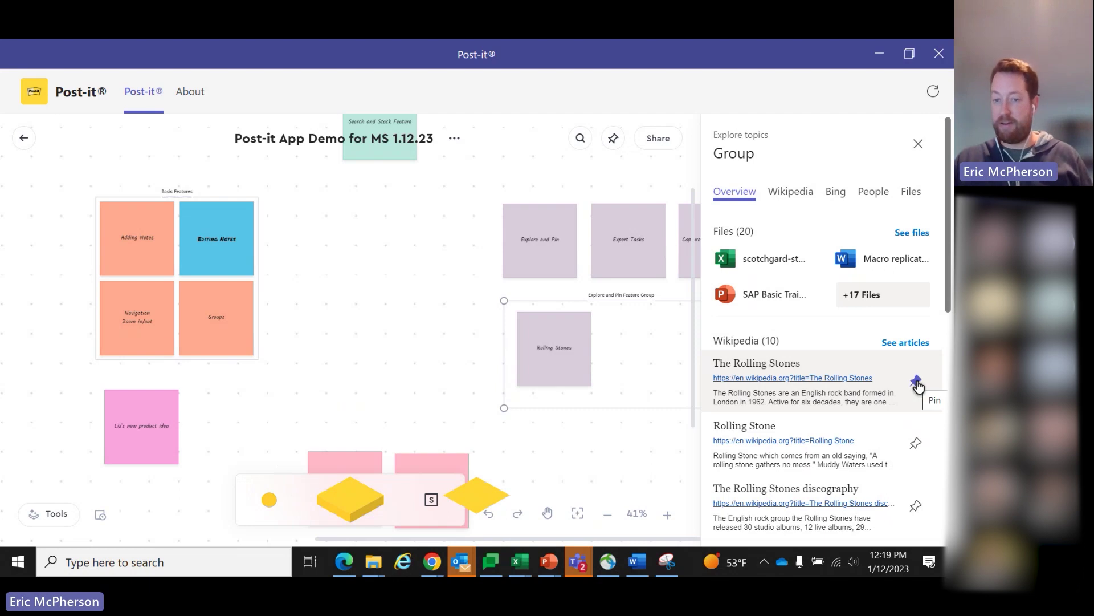
click(916, 381)
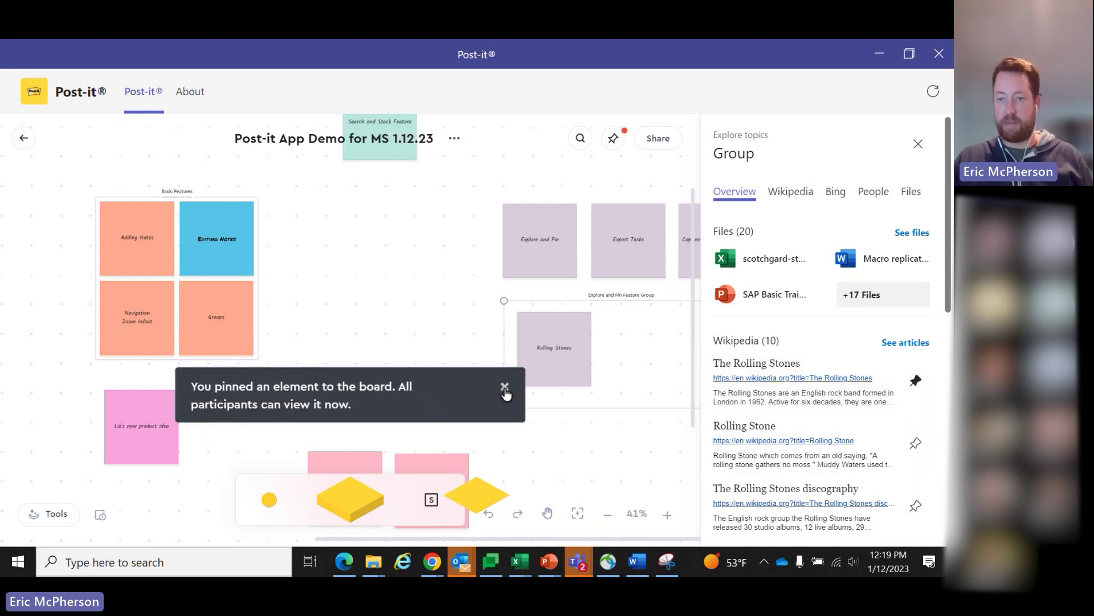
click(507, 385)
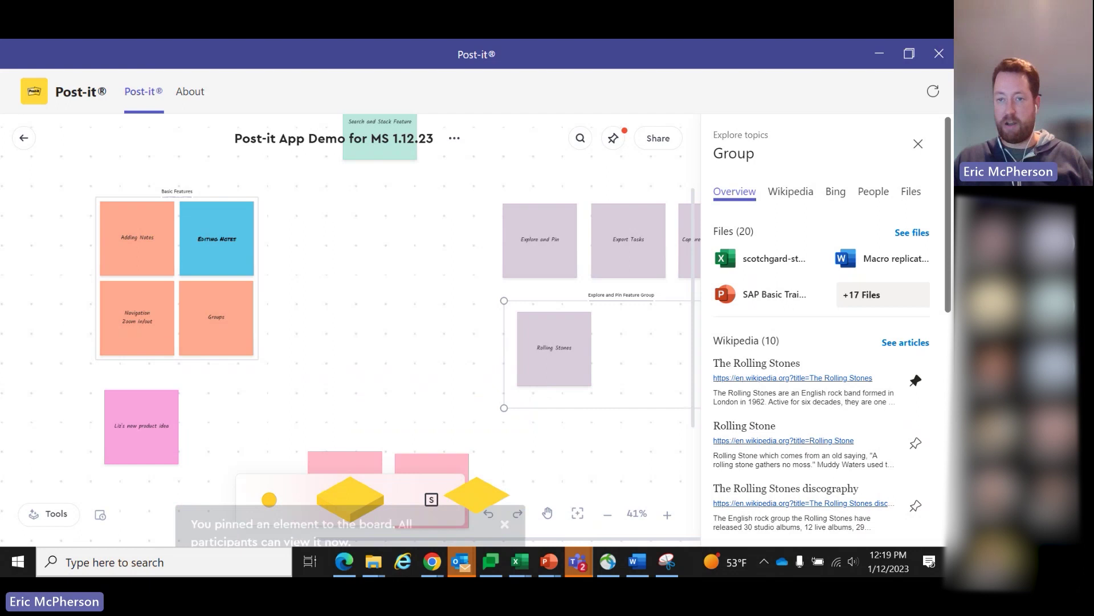
click(918, 146)
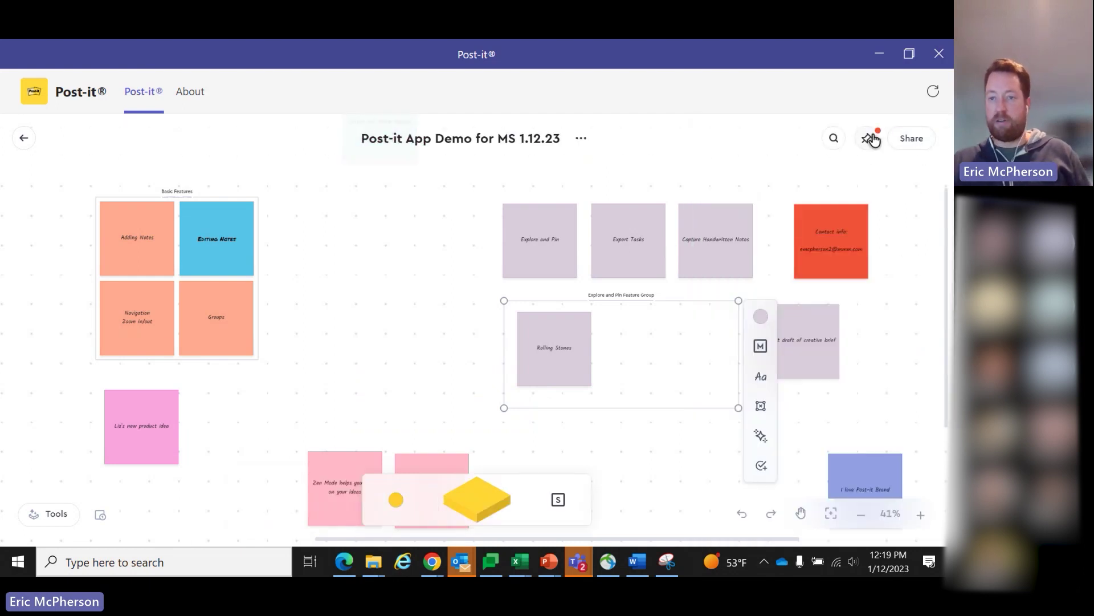
Review the items pinned to the board and close the list of pins.
click(866, 142)
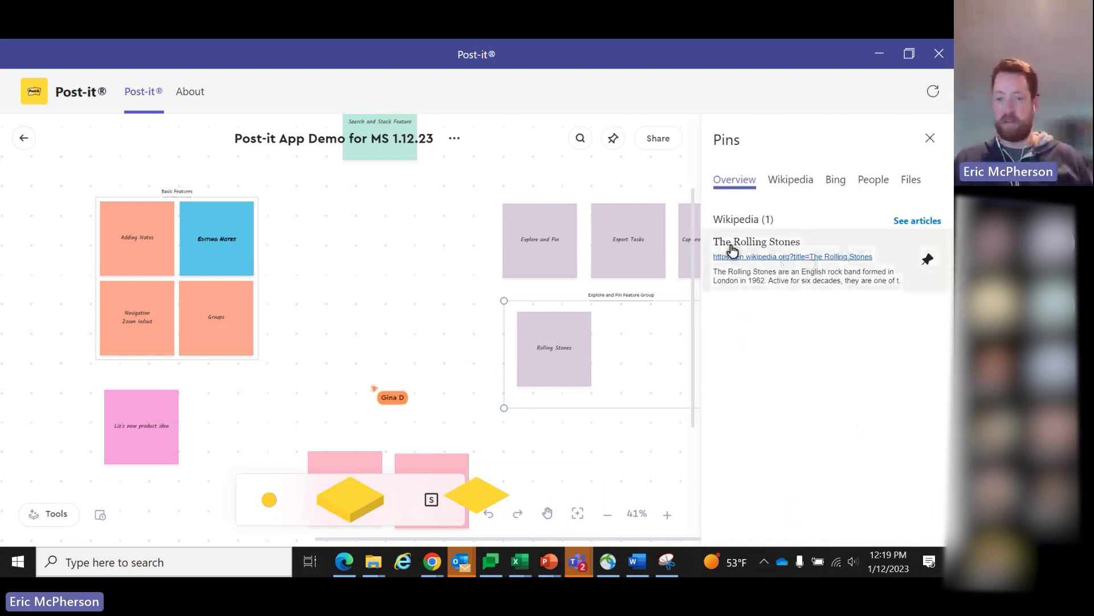
click(931, 140)
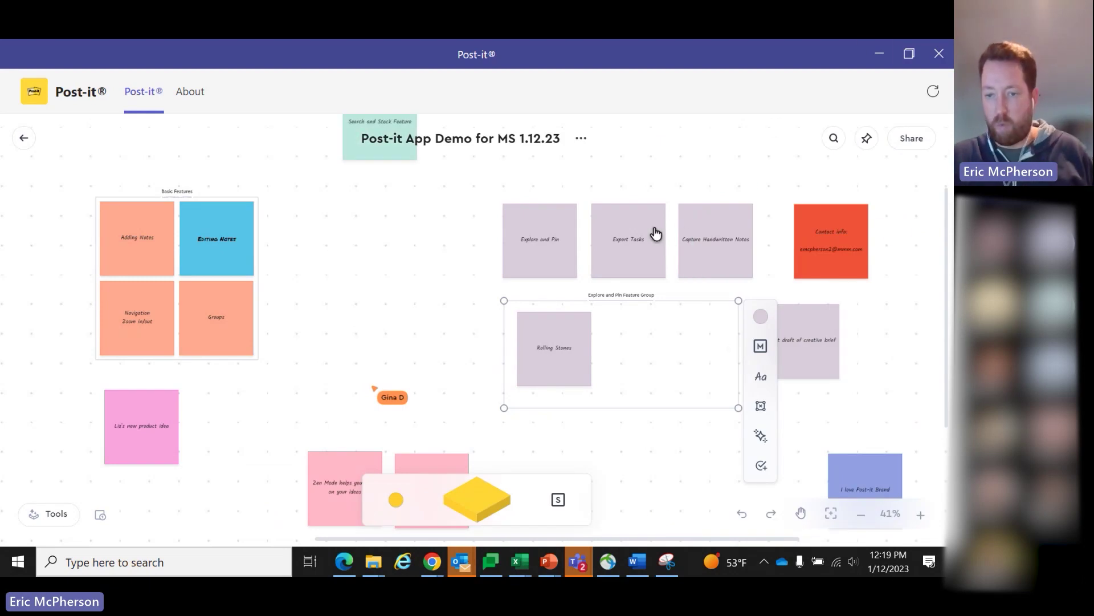
scroll(650, 335, down, 2)
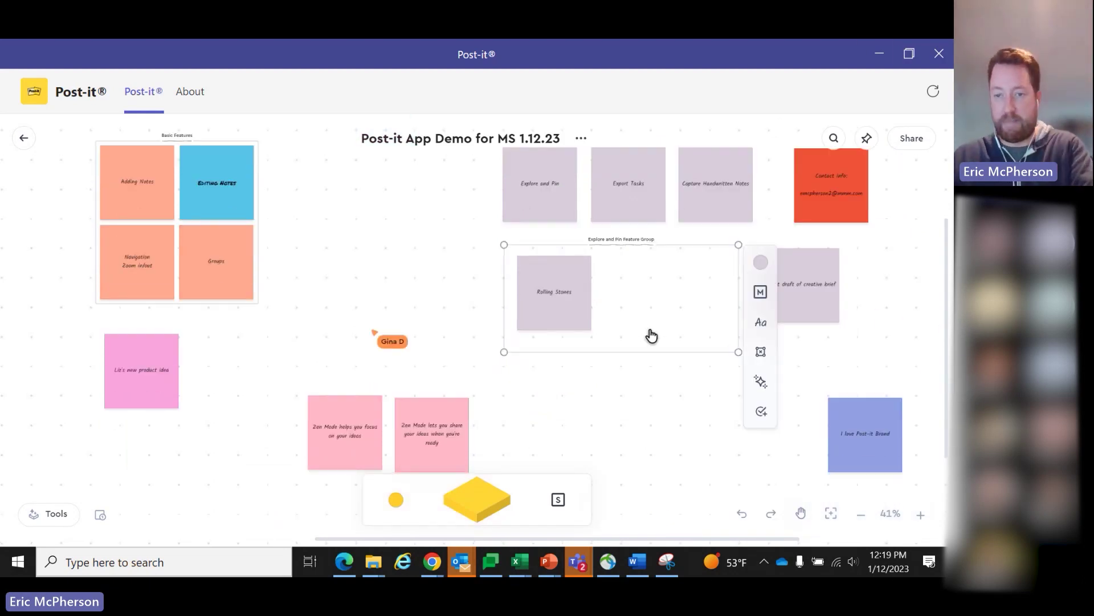
click(637, 411)
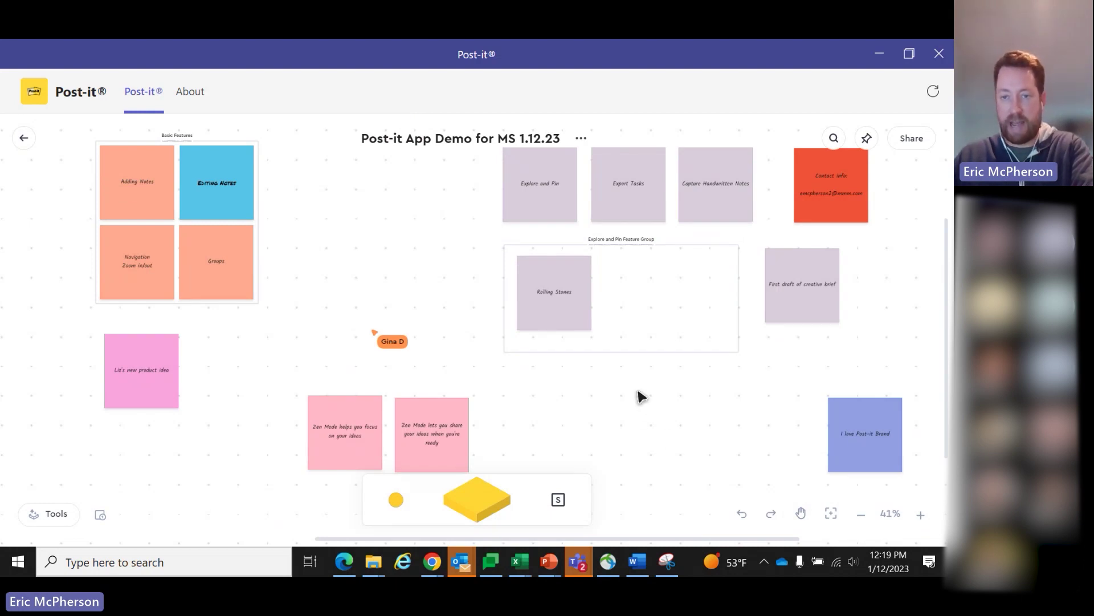
scroll(641, 402, up, 1)
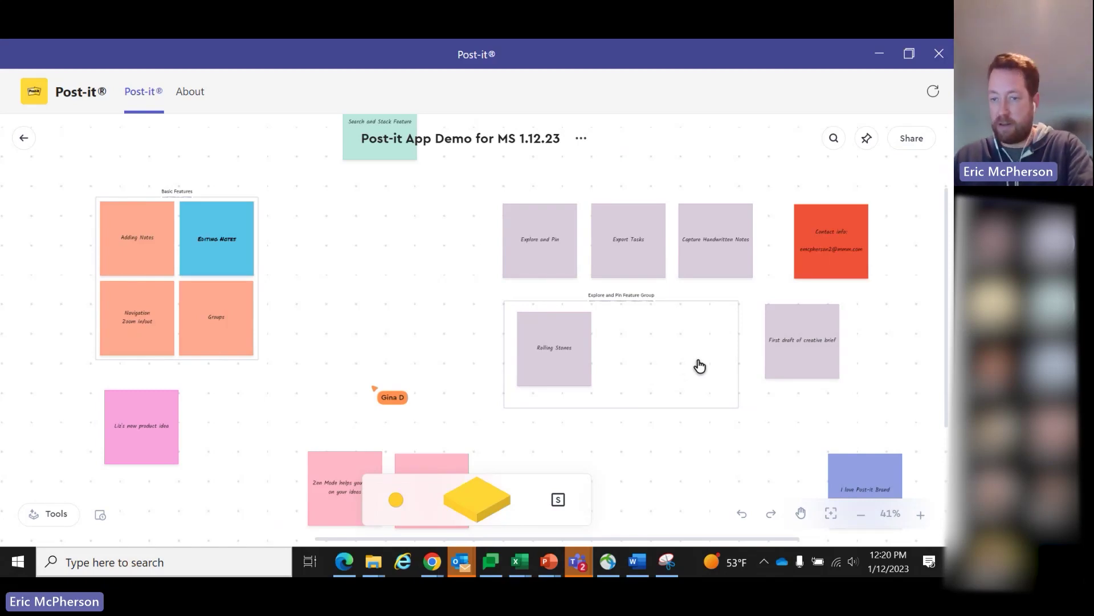
View the Microsoft Planner export options for the "First draft of creative brief" note and close them without exporting.
click(806, 368)
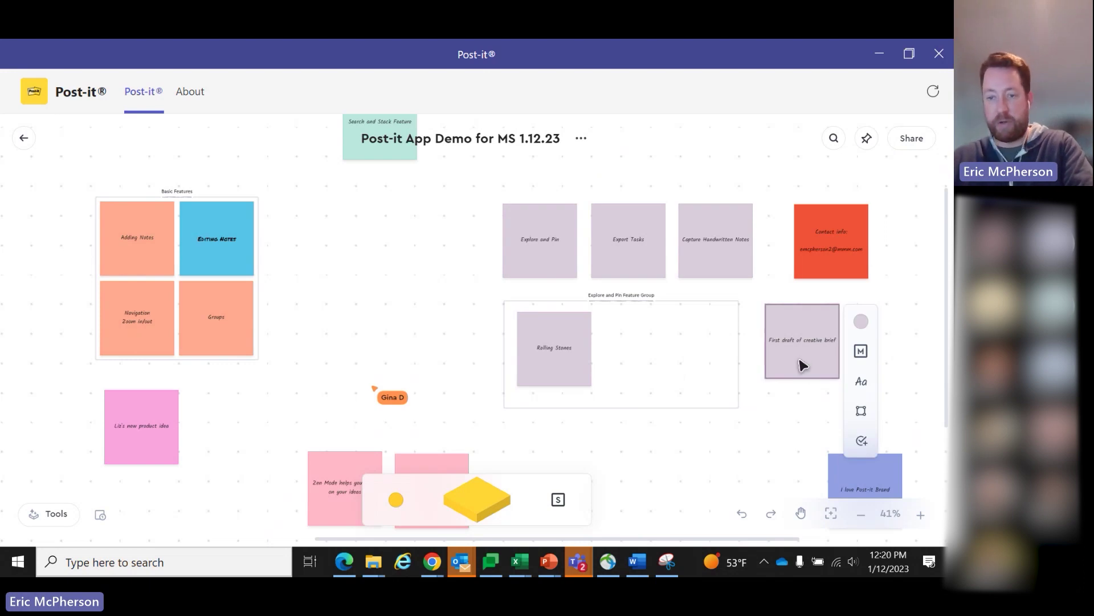
click(865, 444)
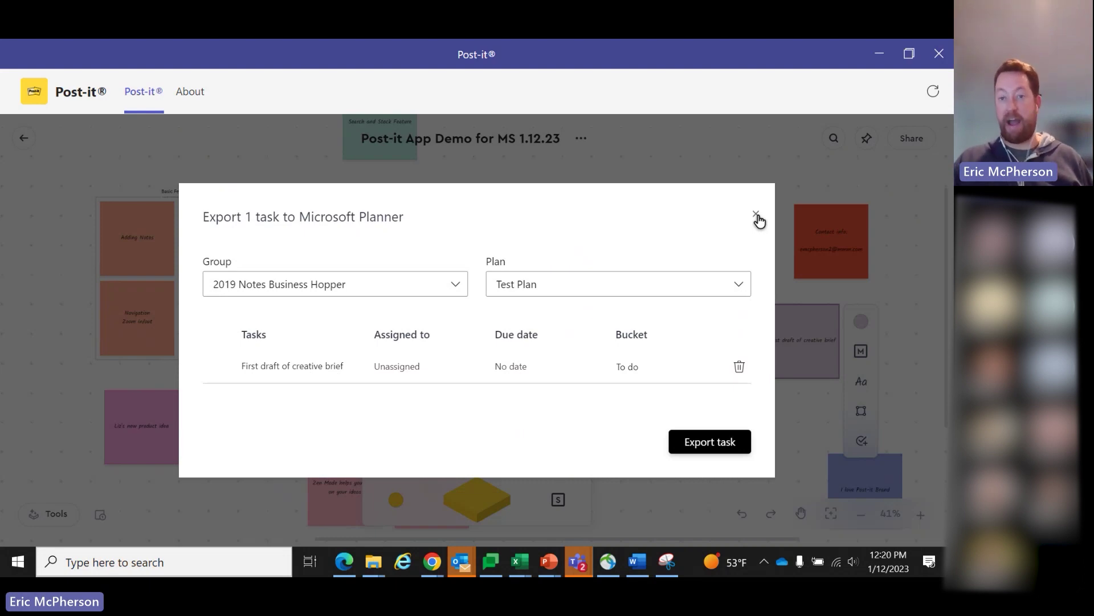
click(756, 214)
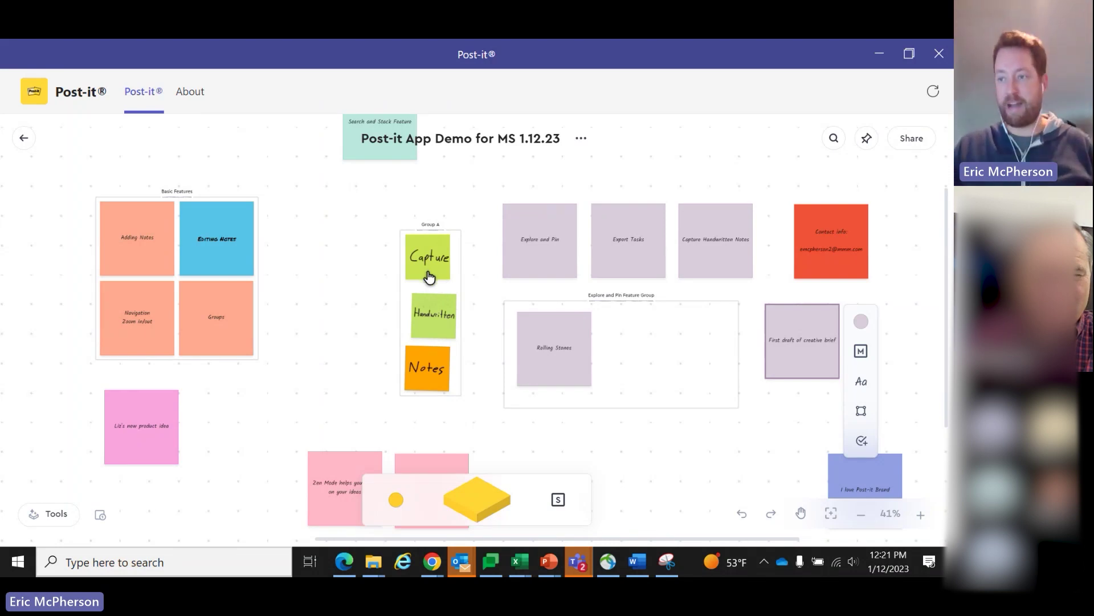
Enlarge Group A outward from its lower-left corner and shift its Capture and Handwritten notes a little to the left.
click(365, 327)
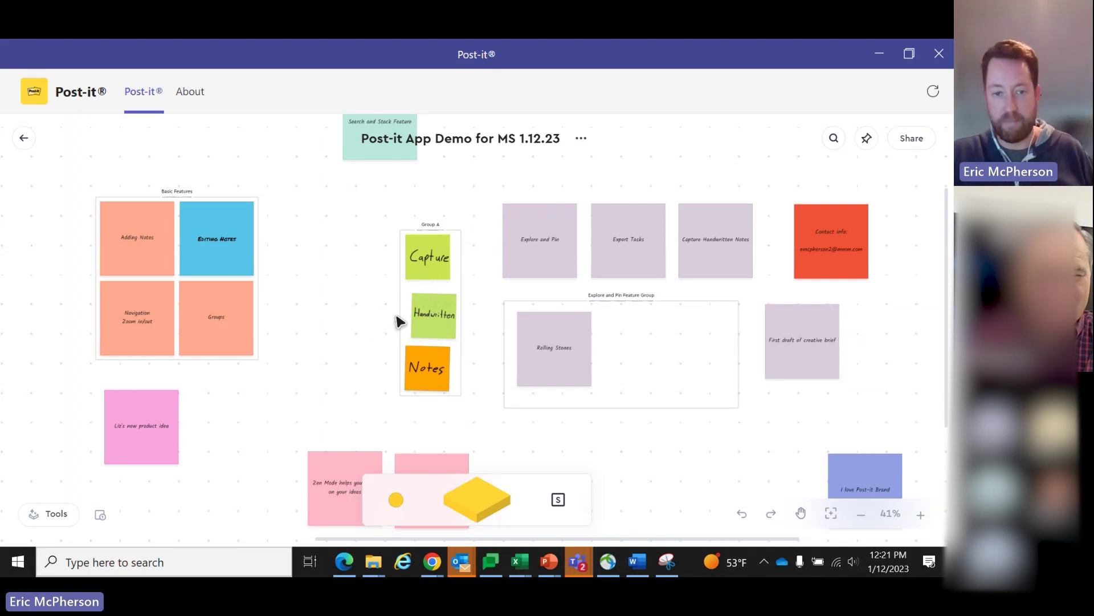
click(415, 293)
drag(398, 397, 363, 412)
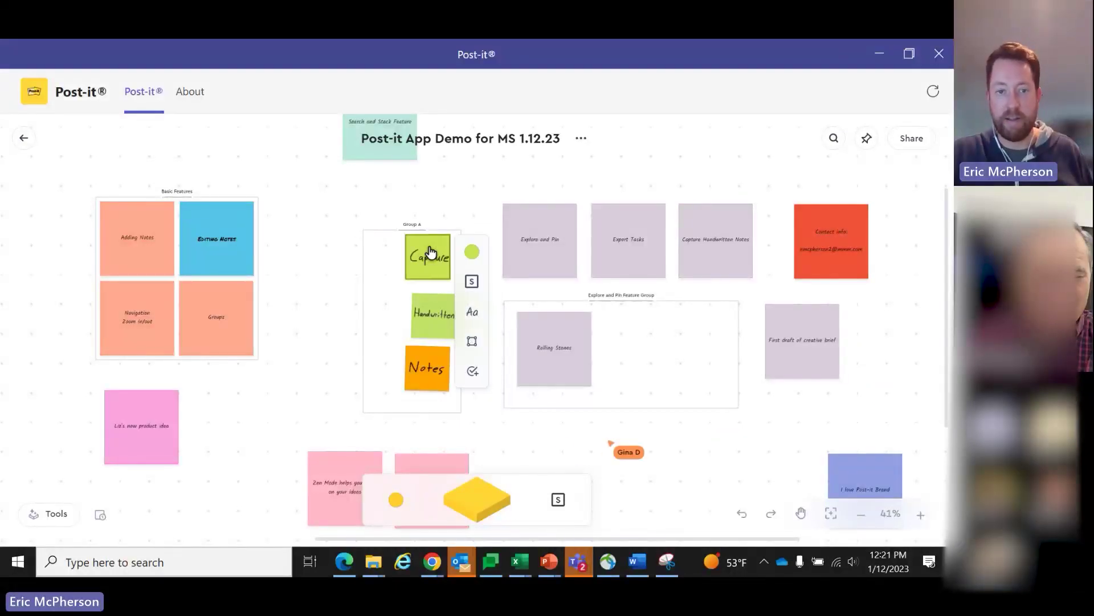
drag(425, 251, 407, 258)
click(432, 315)
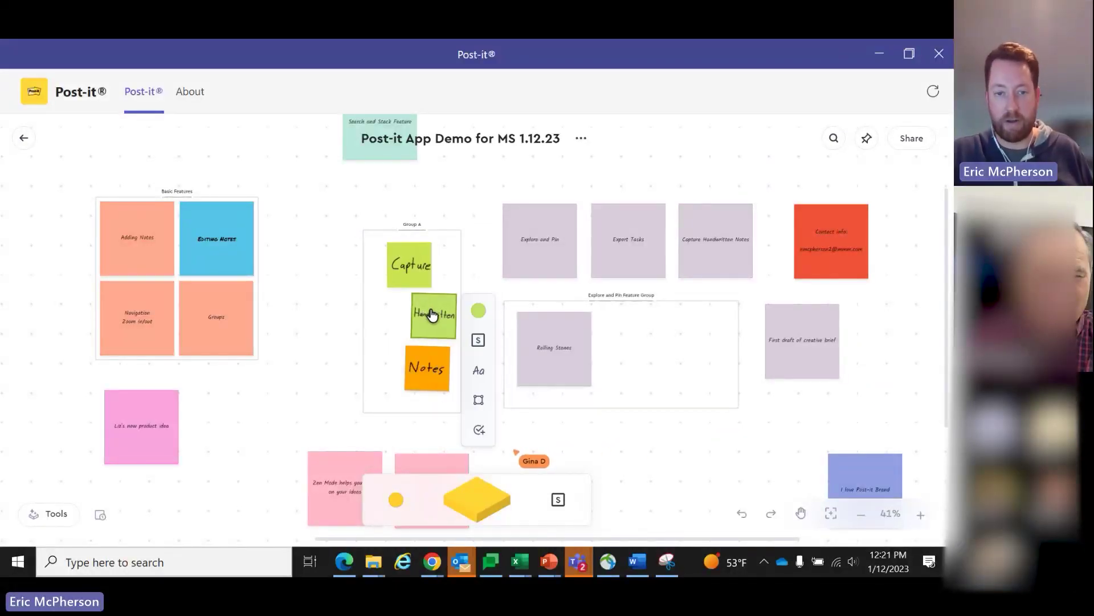
drag(432, 315, 417, 314)
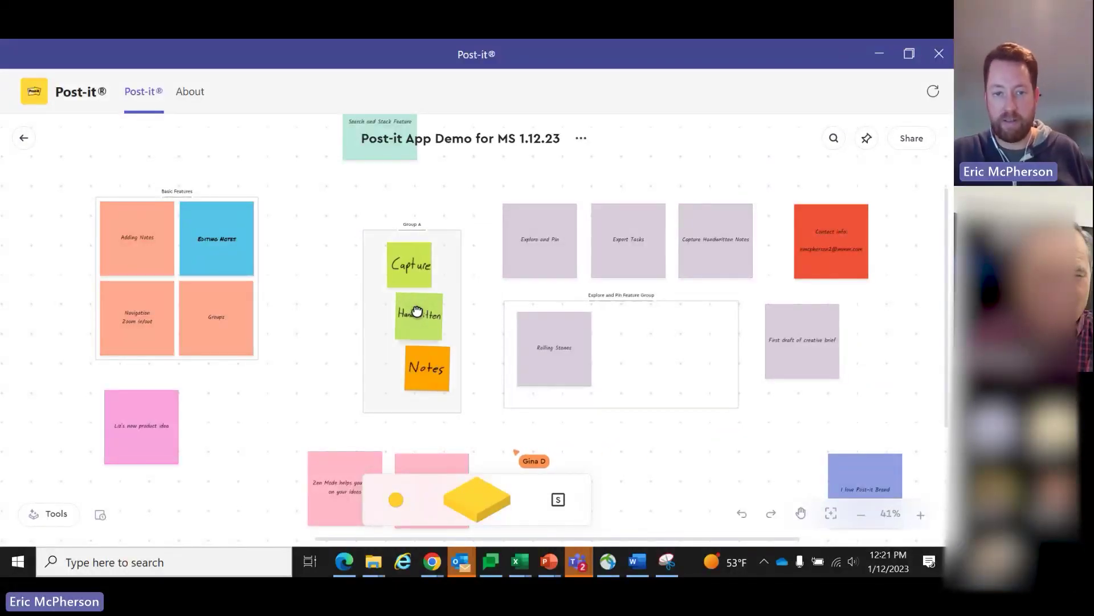
Clear the previous search term and search the board for "capture".
click(834, 142)
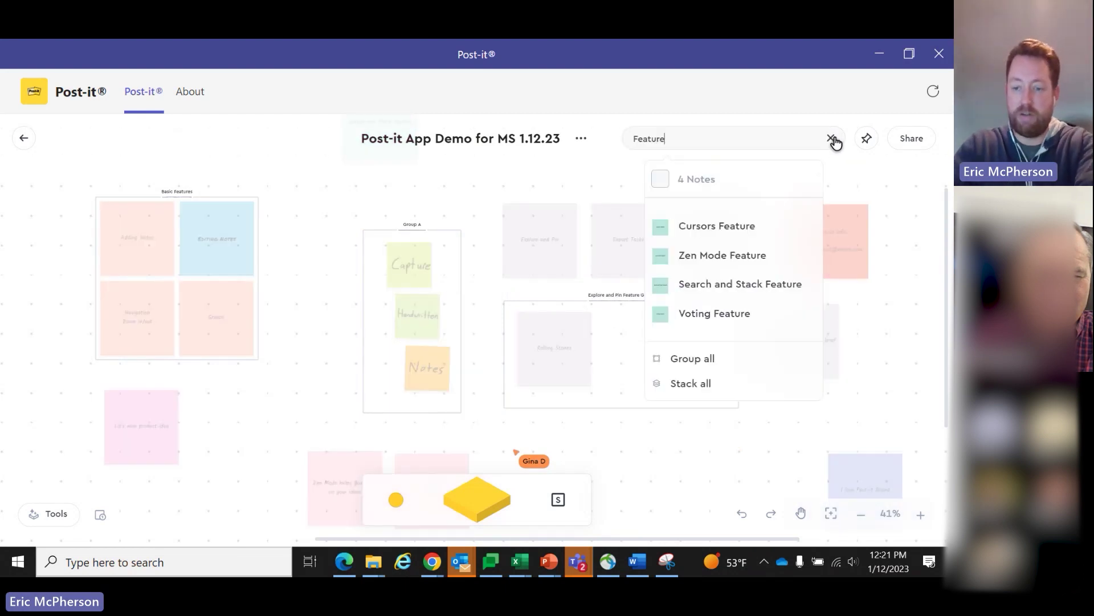
click(833, 139)
text(capture)
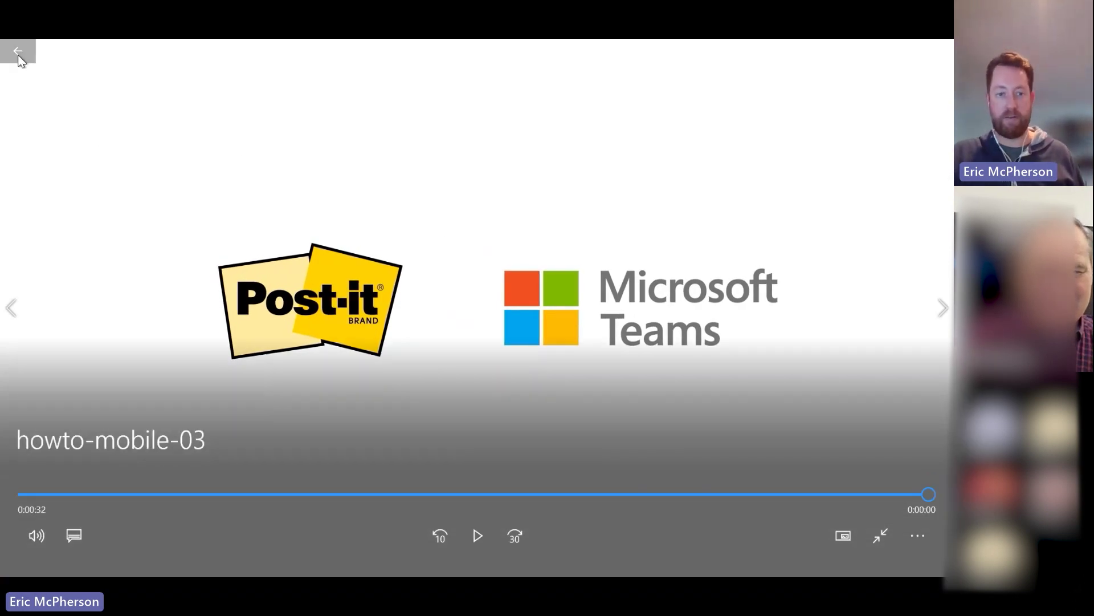
Exit the howto-mobile-03 video and switch from the video player back to the Post-it board.
click(18, 55)
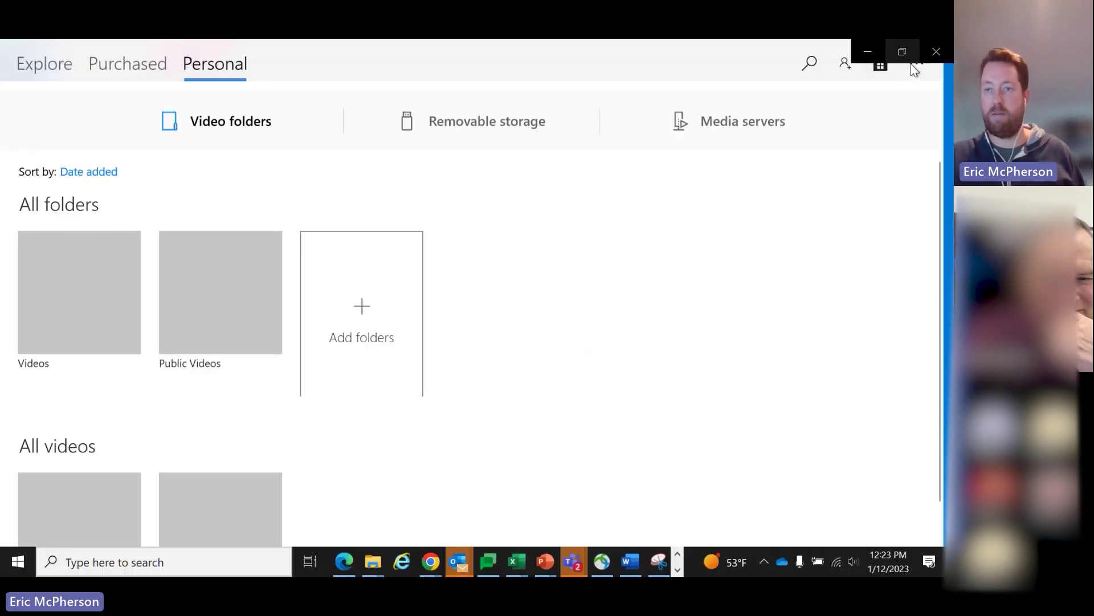
click(915, 57)
click(512, 482)
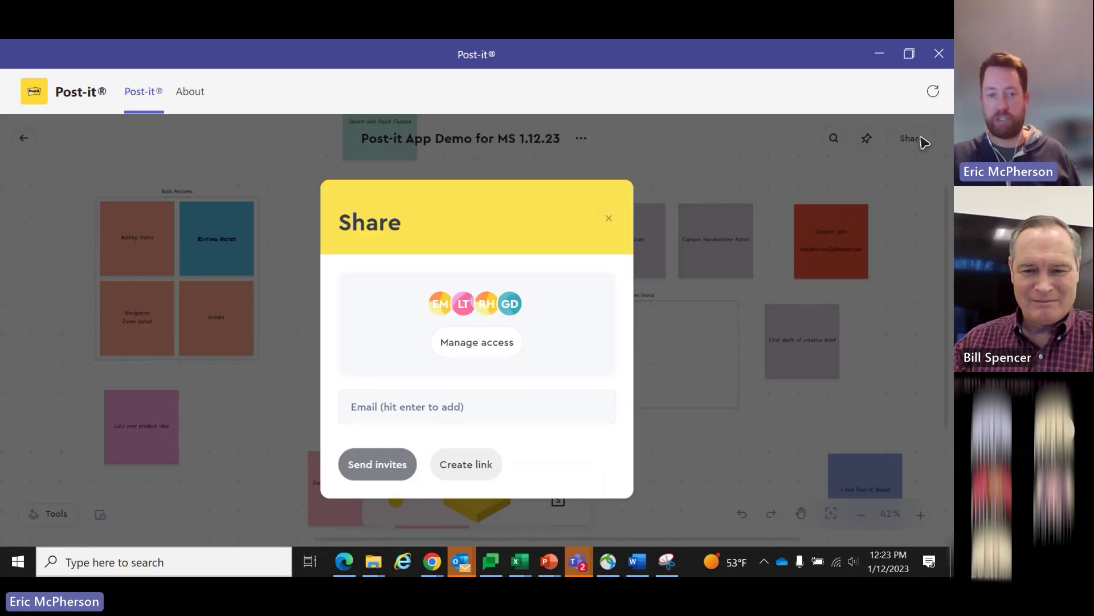
Examine the board's sharing options, including inviting people by email, and close them without sending an invite.
click(912, 139)
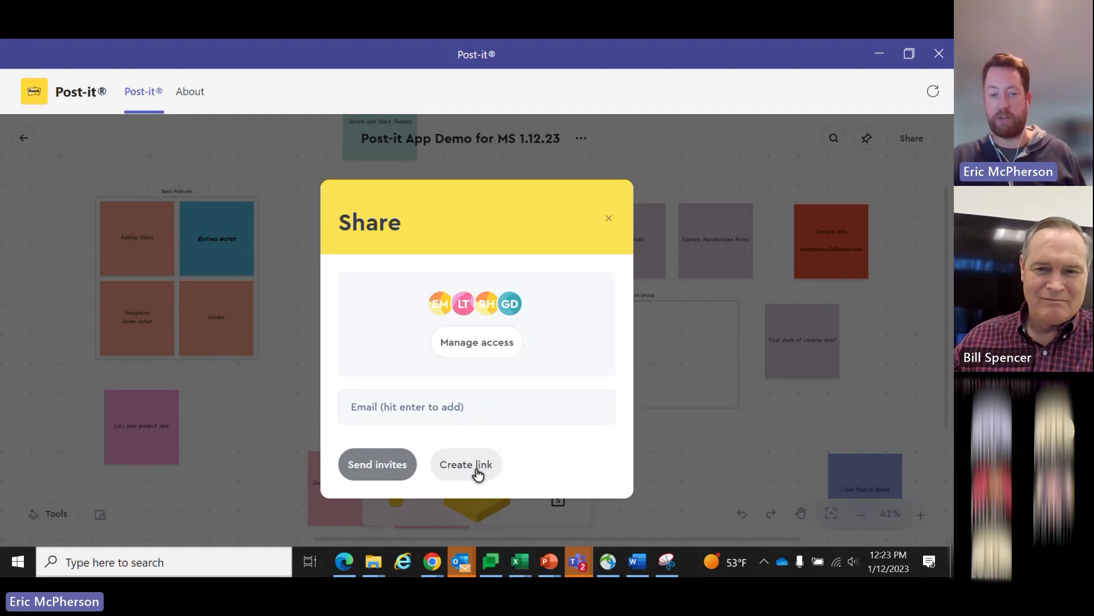
click(398, 409)
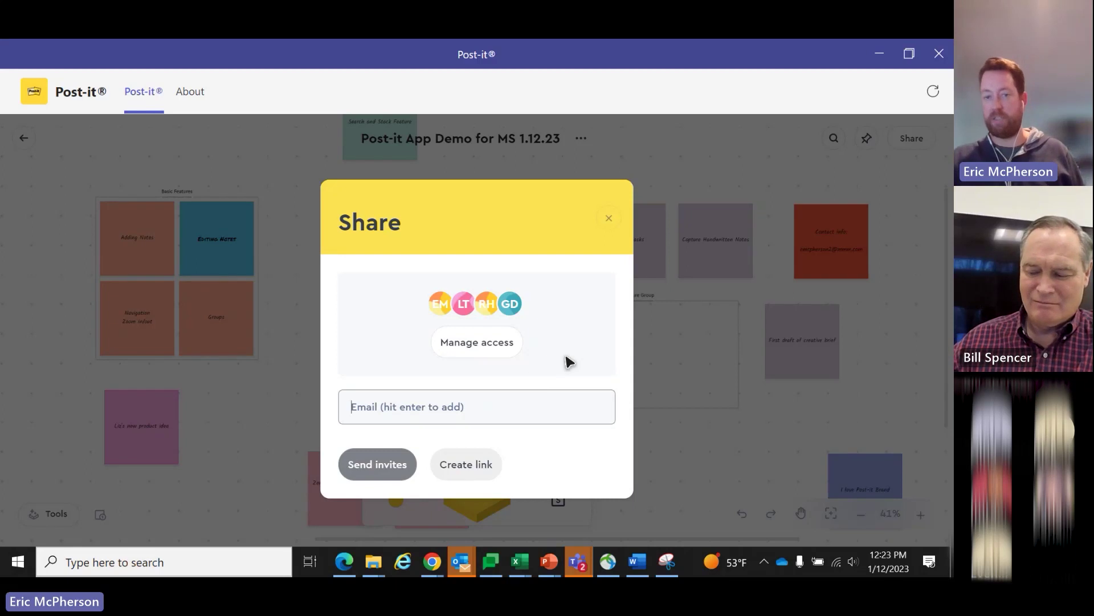
click(609, 221)
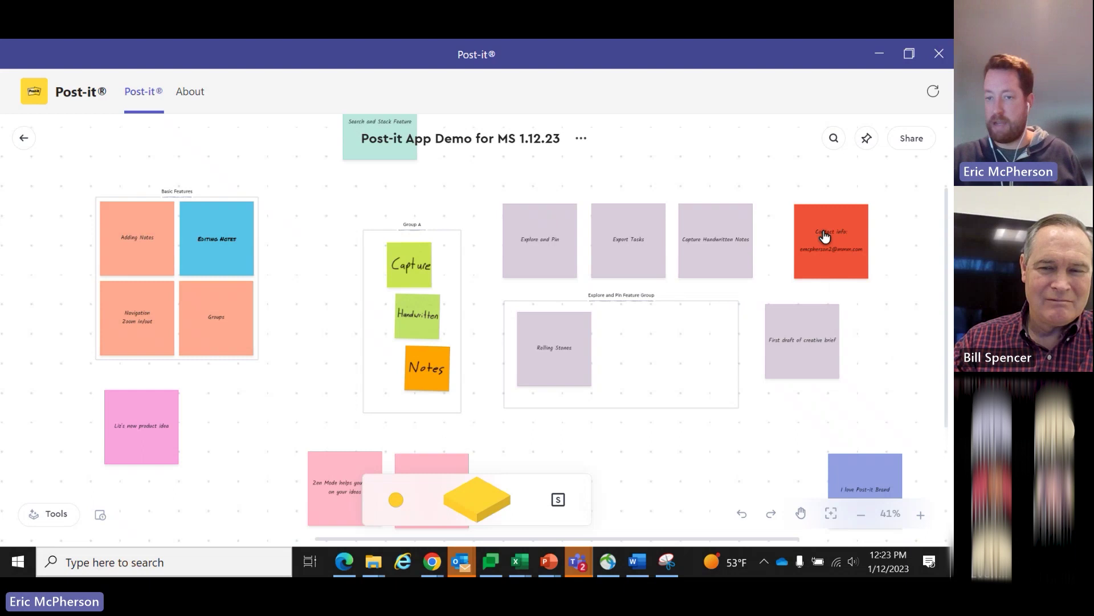
Zoom in to 70% on the red contact info note to read it, and zoom back out to 50%.
click(834, 270)
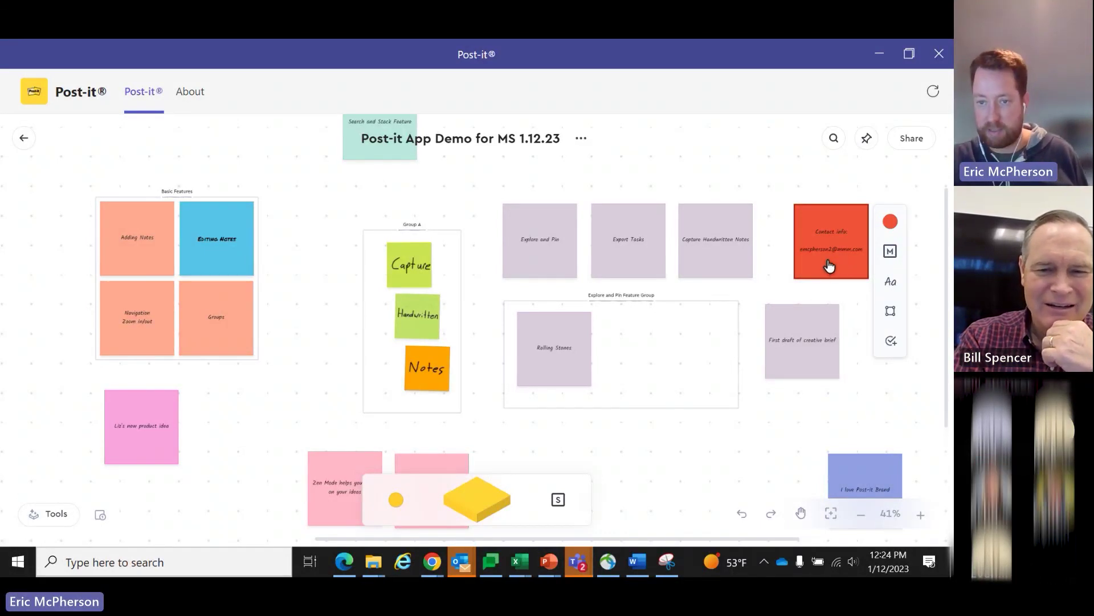
click(921, 515)
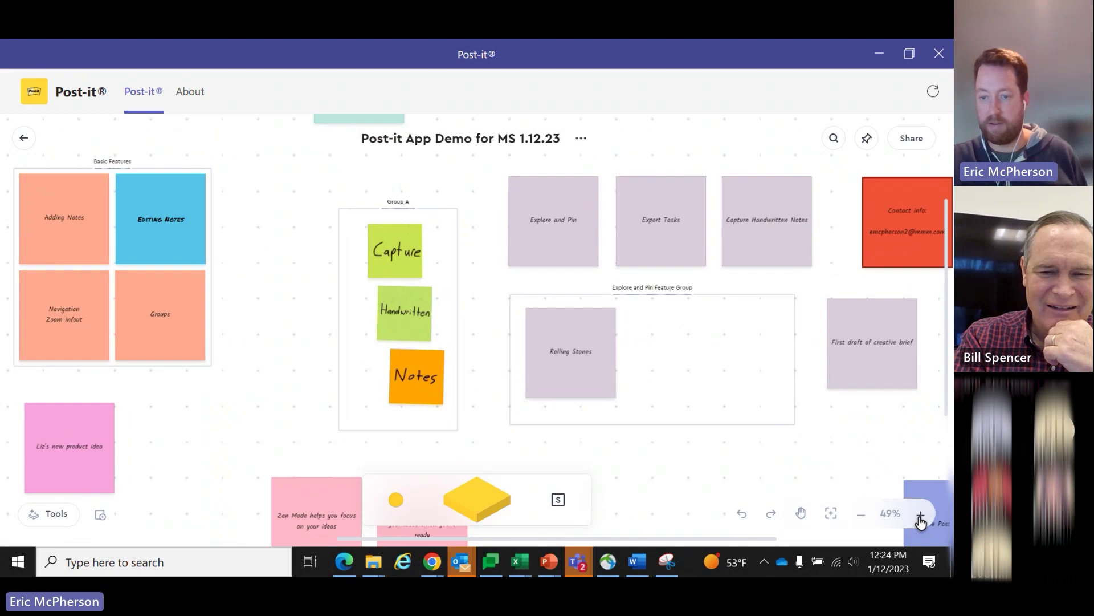
click(921, 516)
scroll(764, 385, right, 5)
click(921, 516)
click(921, 516)
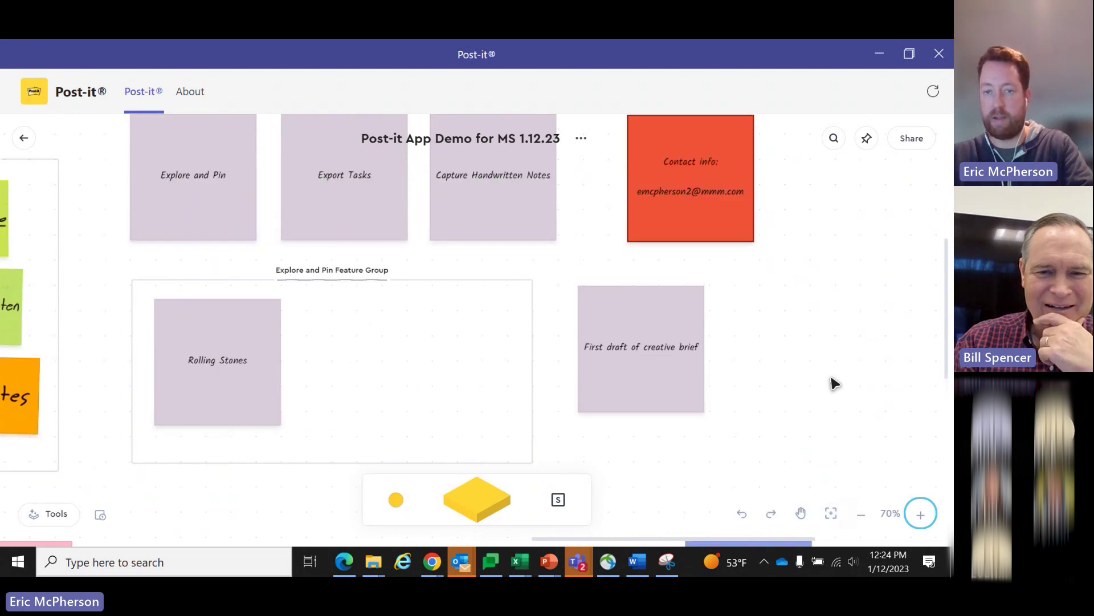
scroll(836, 399, up, 1)
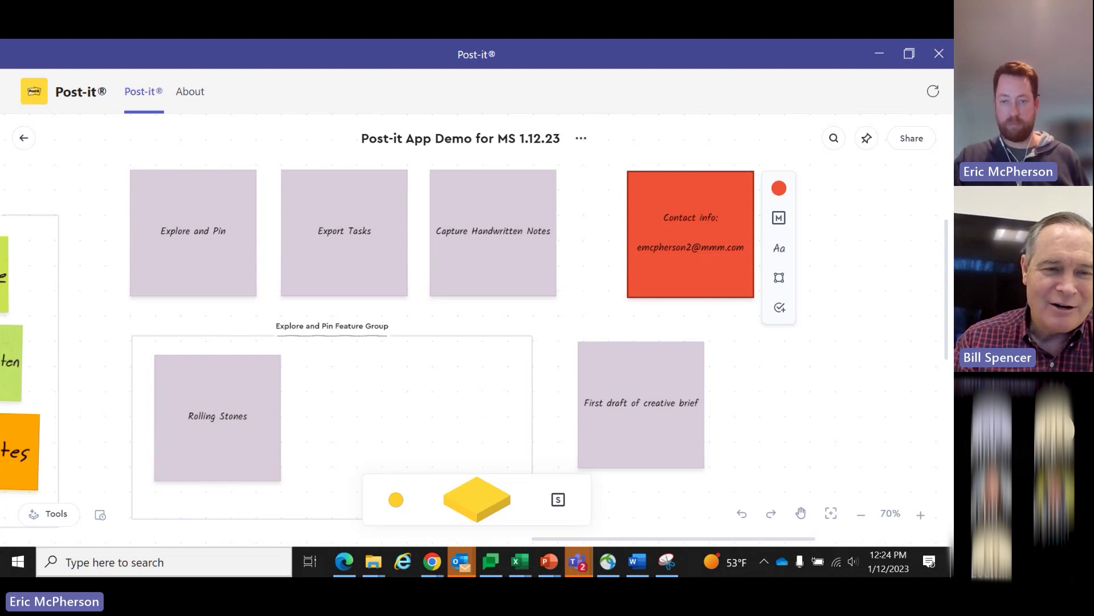
click(863, 516)
click(863, 516)
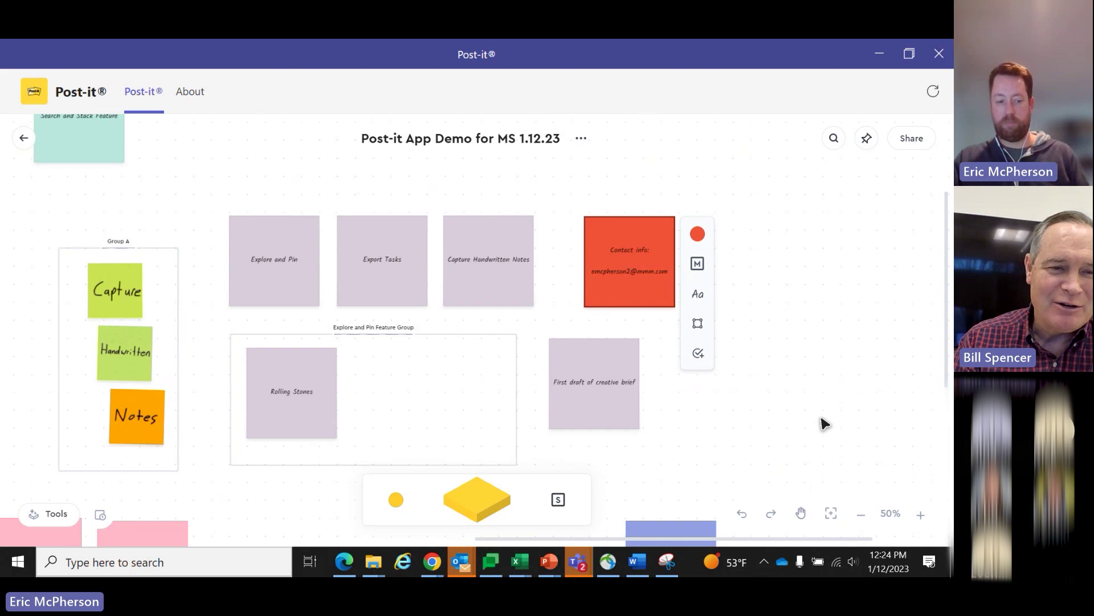
scroll(828, 399, left, 4)
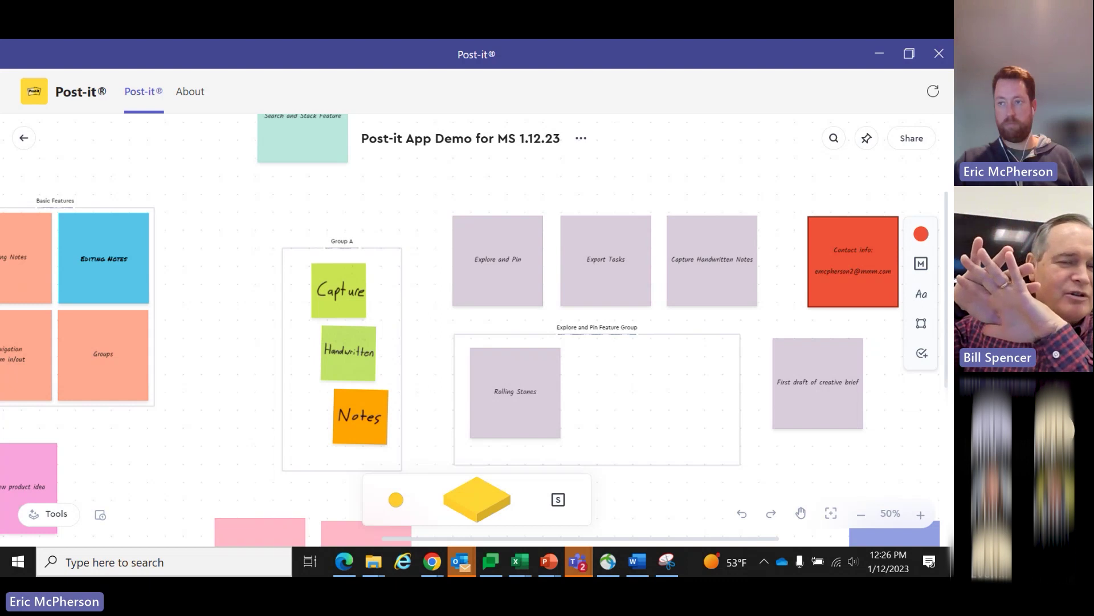
Turn on Zen mode, look over the notes it hides on the board, and turn it off again.
click(581, 139)
click(589, 195)
scroll(641, 310, down, 3)
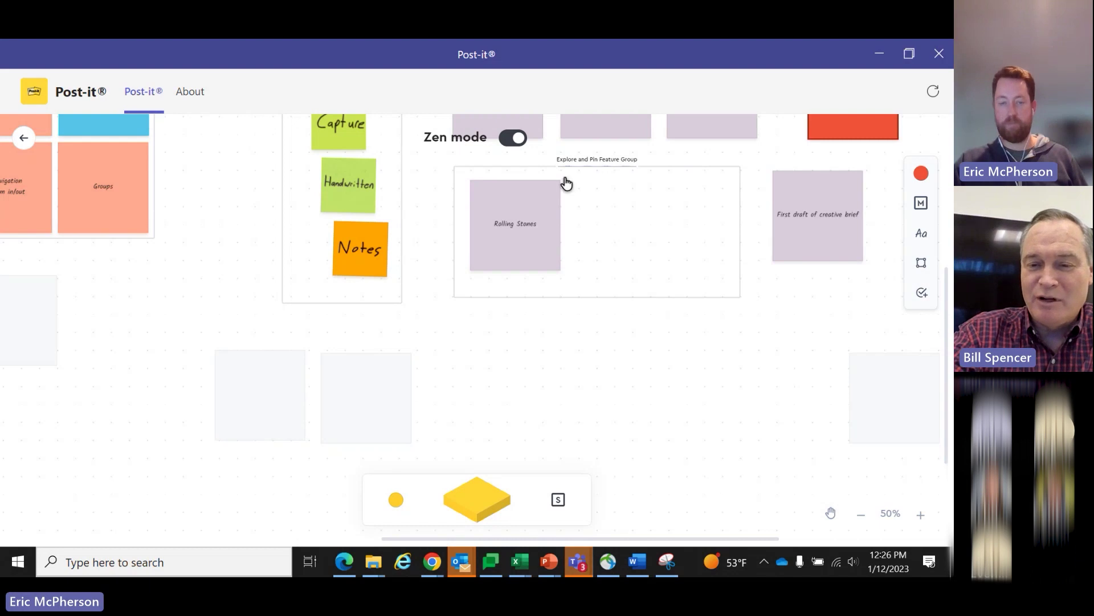
click(514, 137)
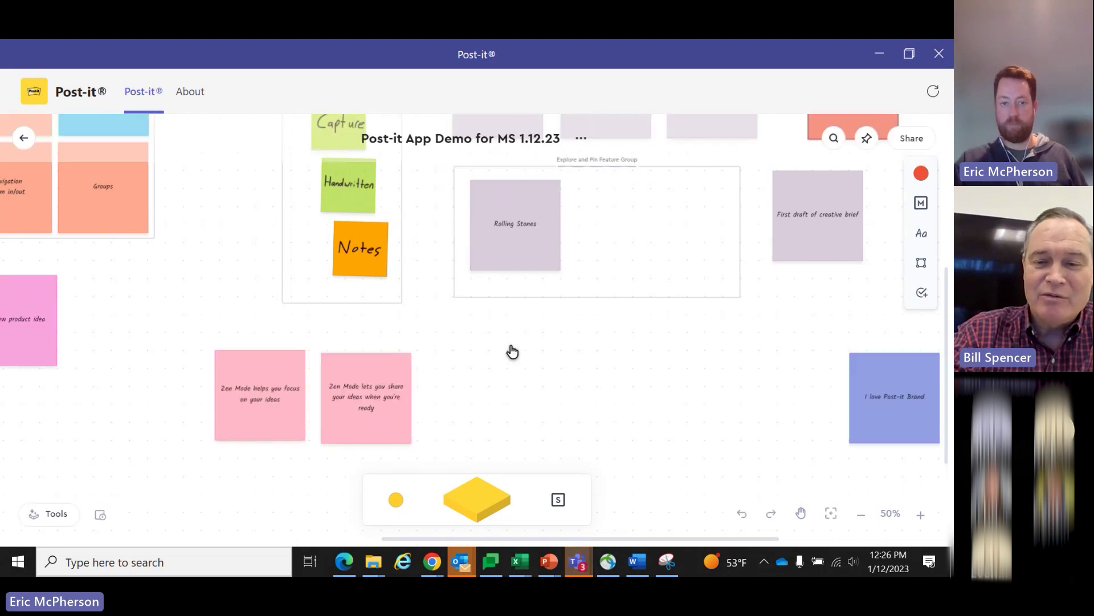
scroll(506, 315, up, 3)
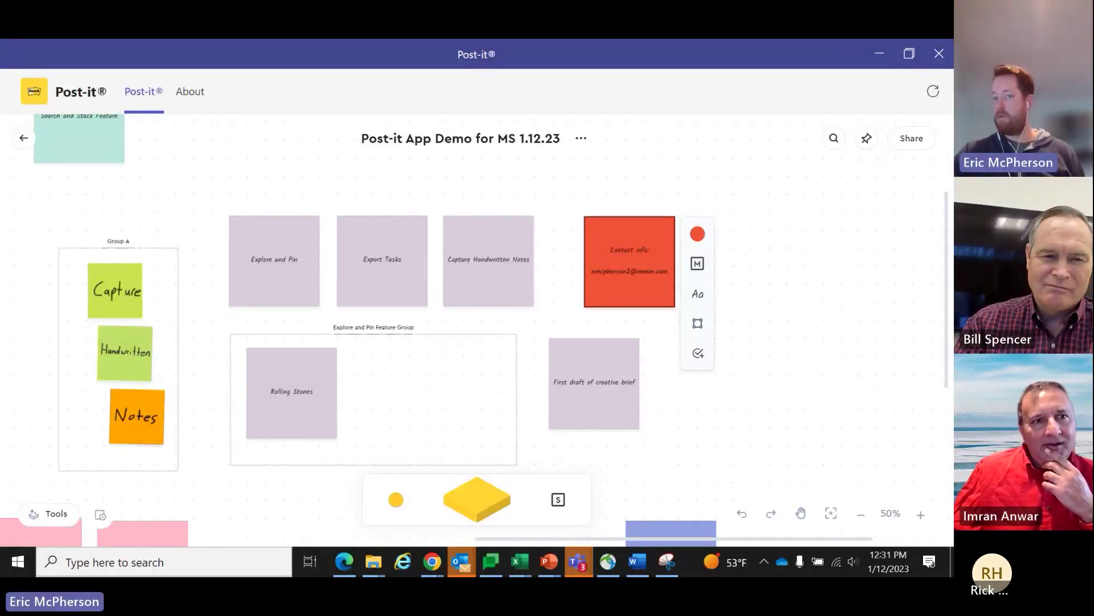
Bring the main Teams window onto this screen, maximize it, and browse the list of Post-it boards.
drag(953, 196, 498, 153)
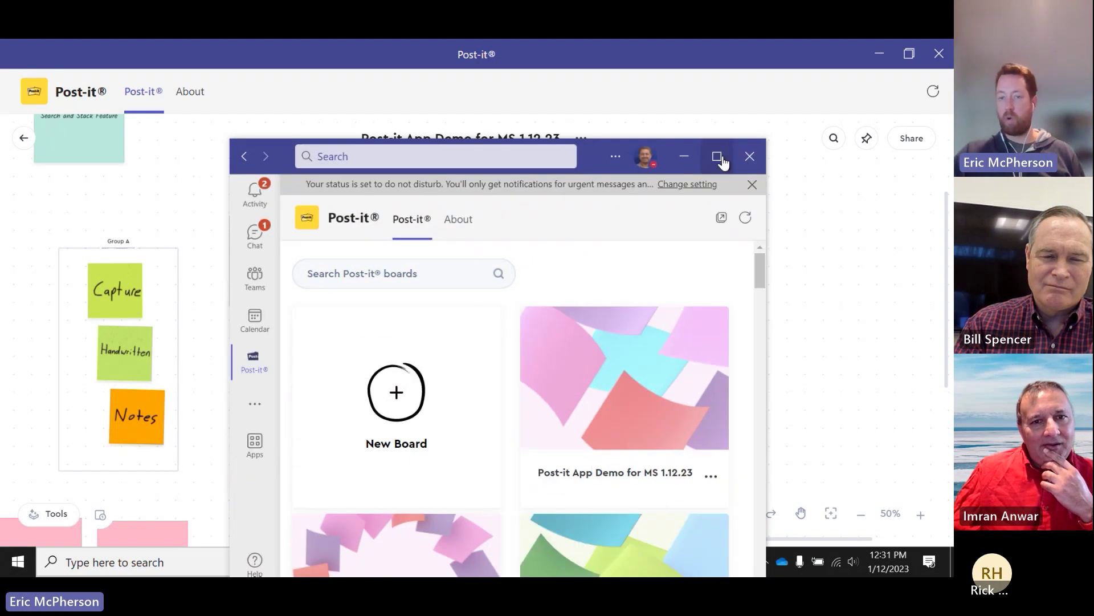
click(719, 159)
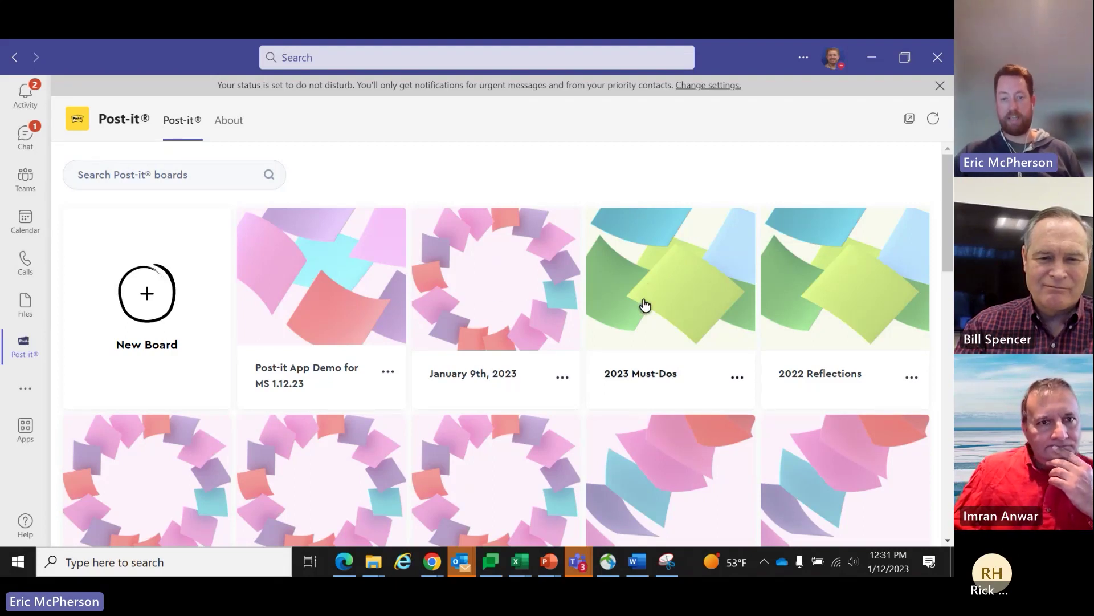
scroll(643, 310, down, 10)
scroll(644, 325, up, 10)
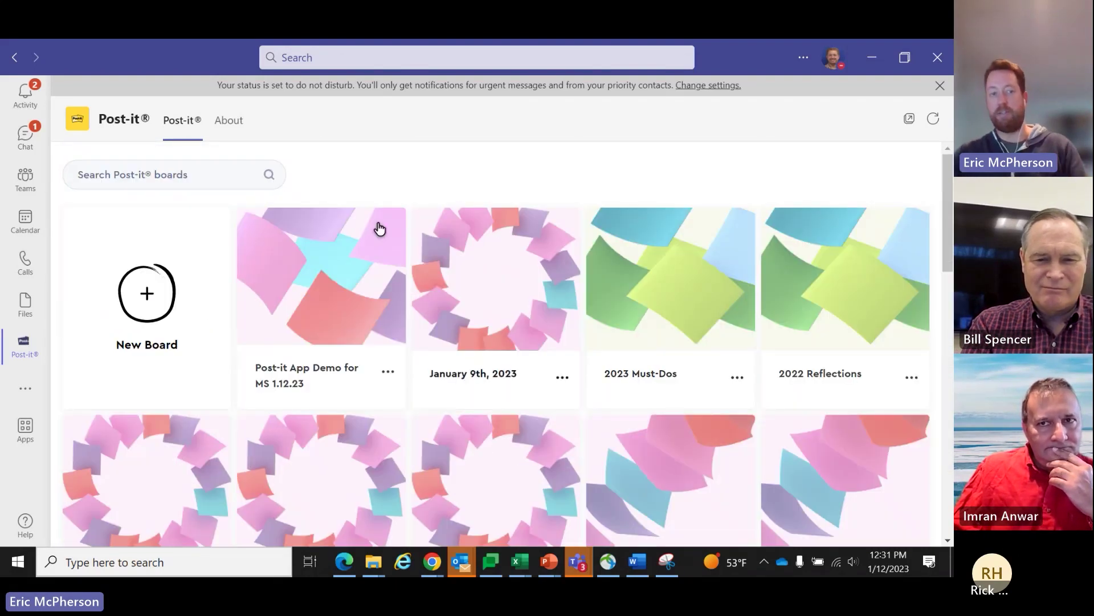
Search the list of Post-it boards for "demo" and clear the search.
click(162, 175)
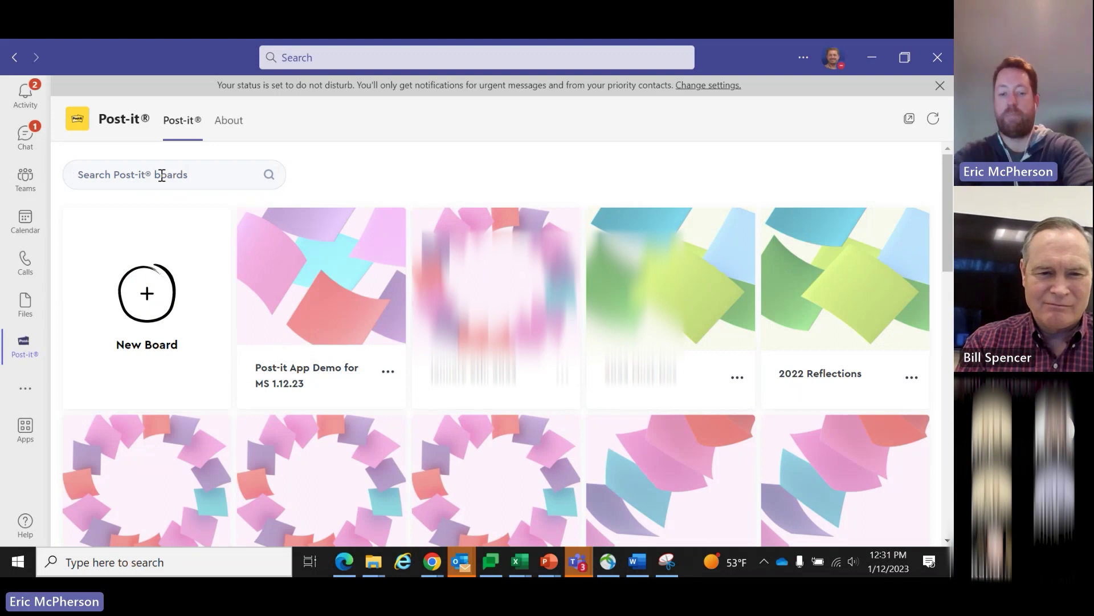
text(demo)
key(Escape)
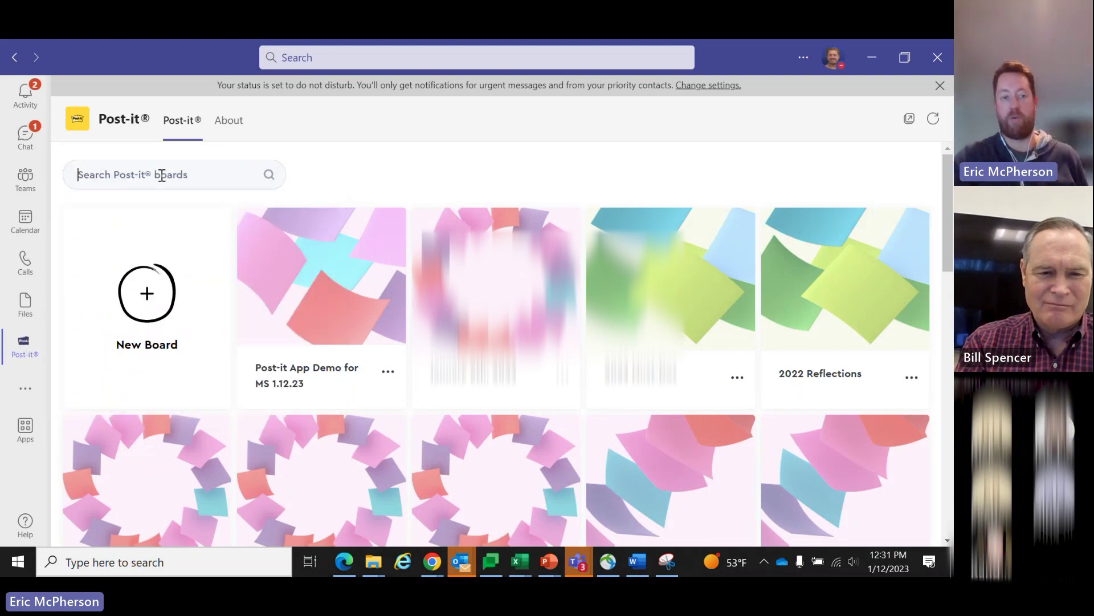